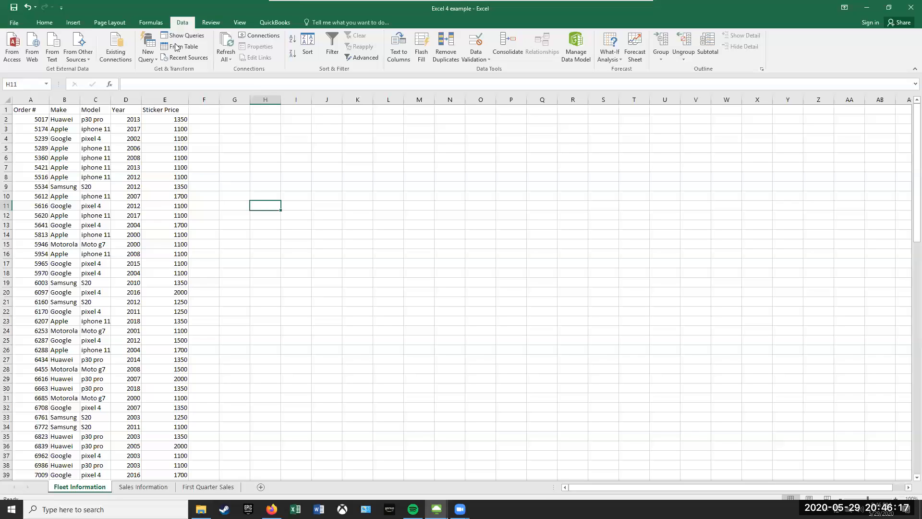
Step: Freeze the top row of the Fleet Information sheet
click(240, 22)
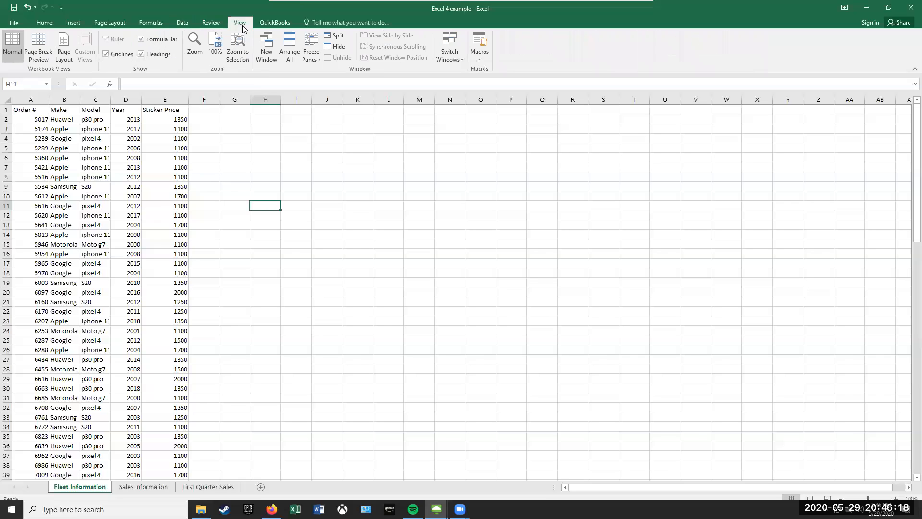
click(309, 42)
click(348, 104)
Step: Look through the Fleet Information list to check how the header row behaves against the order rows
scroll(139, 222, down, 20)
scroll(138, 222, up, 20)
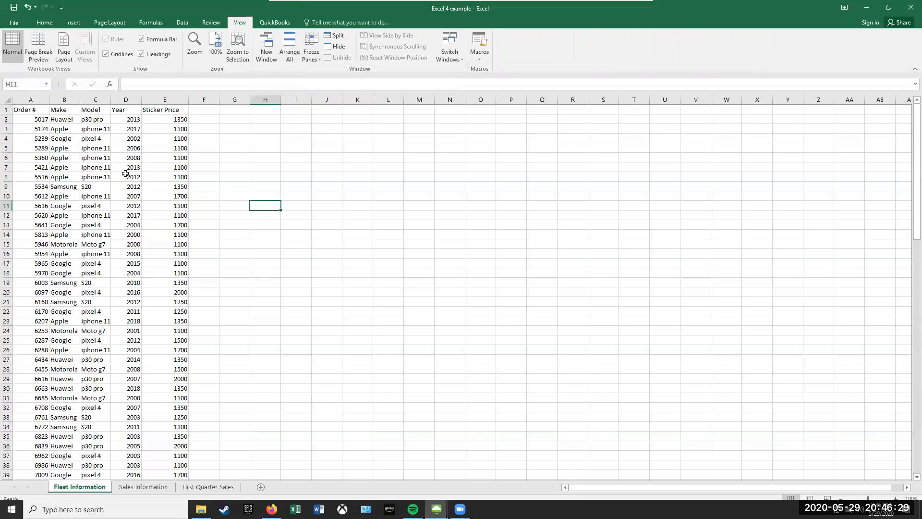
scroll(133, 154, down, 6)
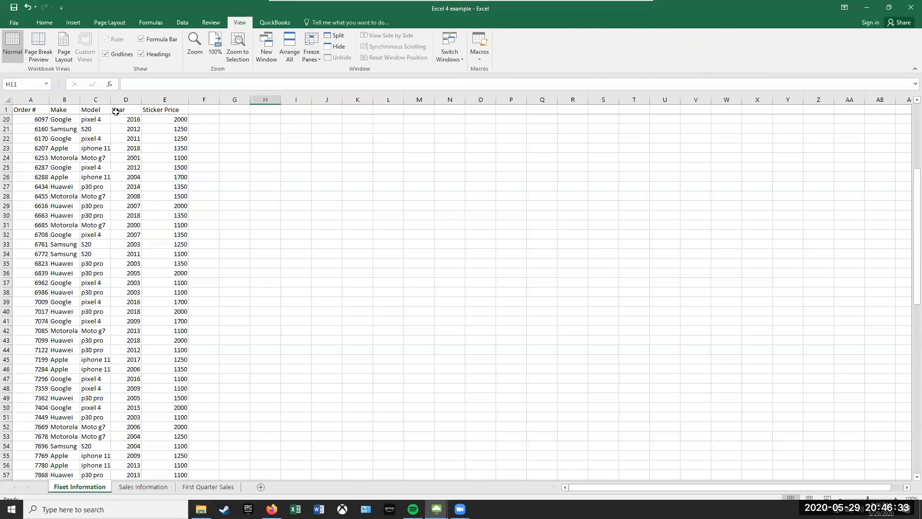
scroll(126, 183, up, 6)
scroll(126, 185, down, 6)
scroll(127, 185, up, 6)
scroll(112, 135, down, 6)
scroll(112, 135, down, 18)
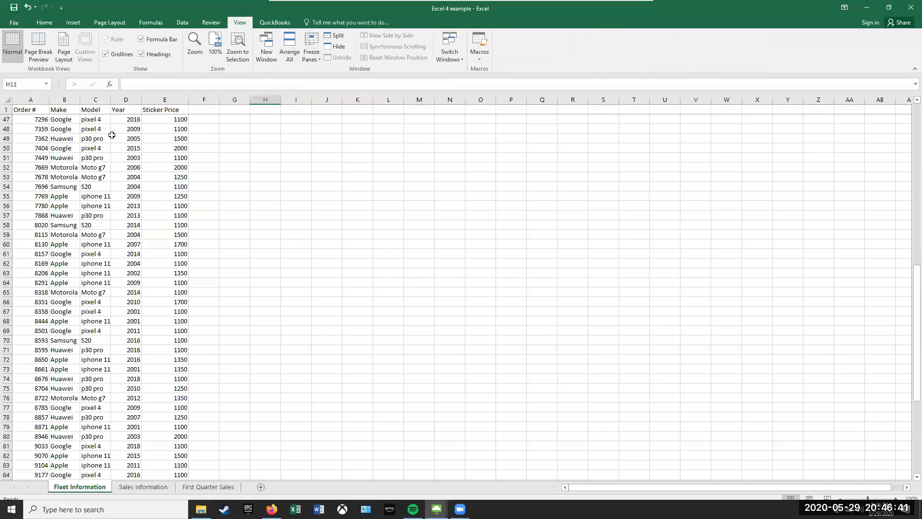
scroll(112, 135, down, 10)
scroll(112, 135, up, 20)
Step: Convert the range A1:E104 on the Fleet Information sheet into a table with headers
scroll(112, 135, up, 3)
drag(30, 109, 150, 482)
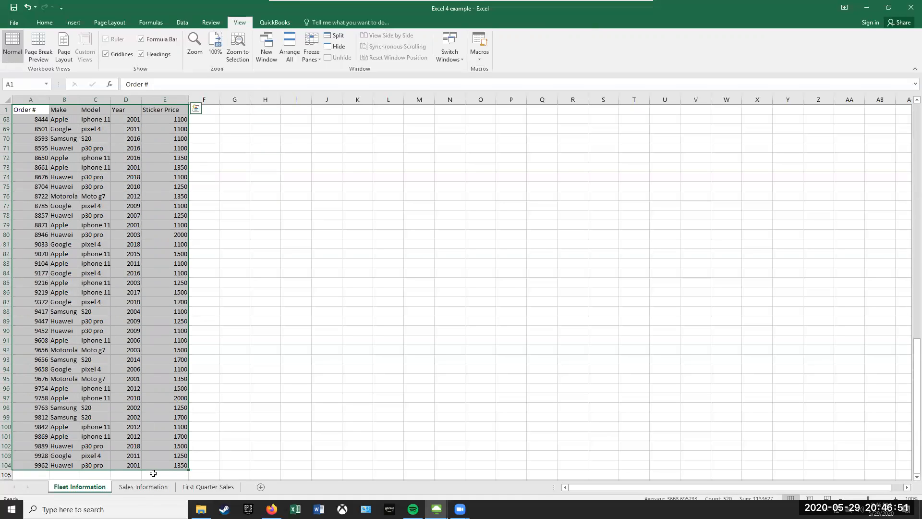
click(73, 23)
click(82, 46)
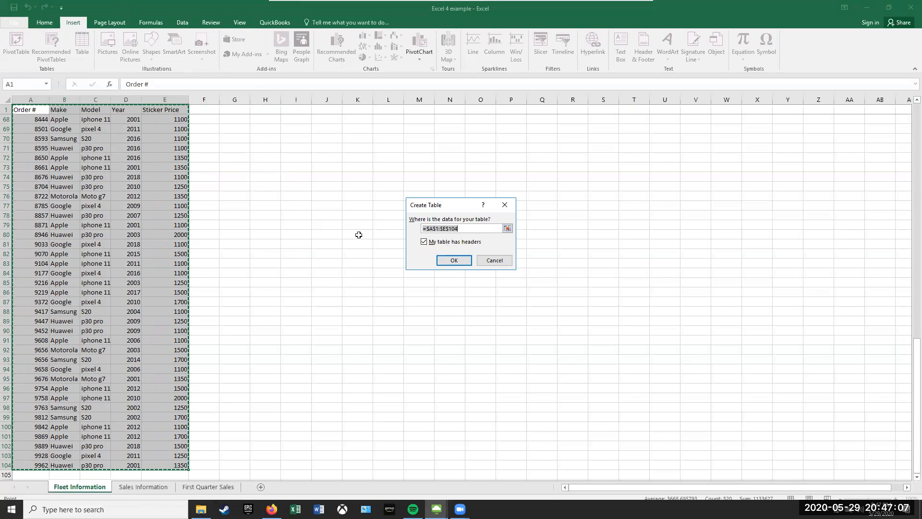
click(454, 260)
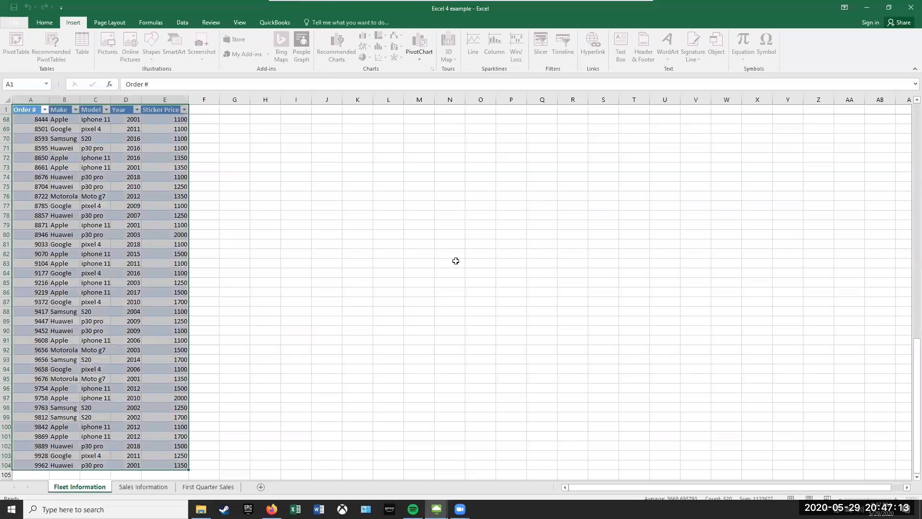
click(45, 110)
click(301, 152)
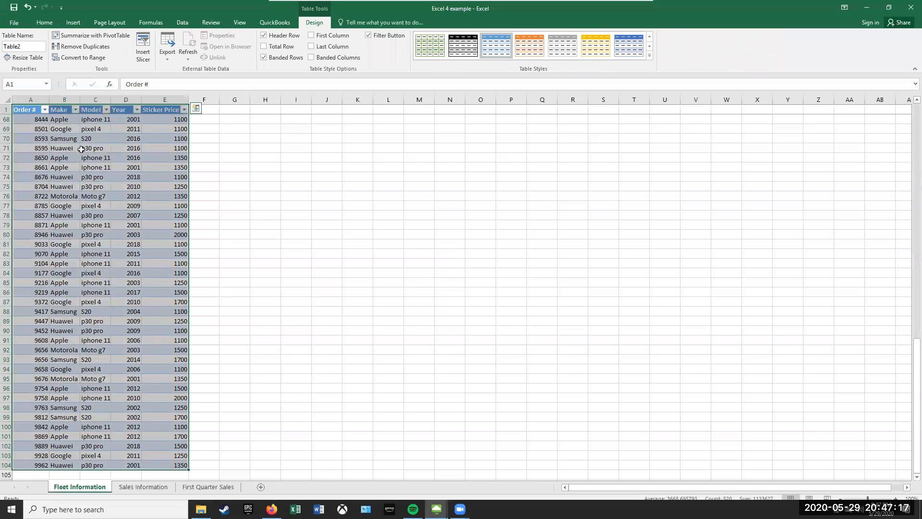
click(157, 166)
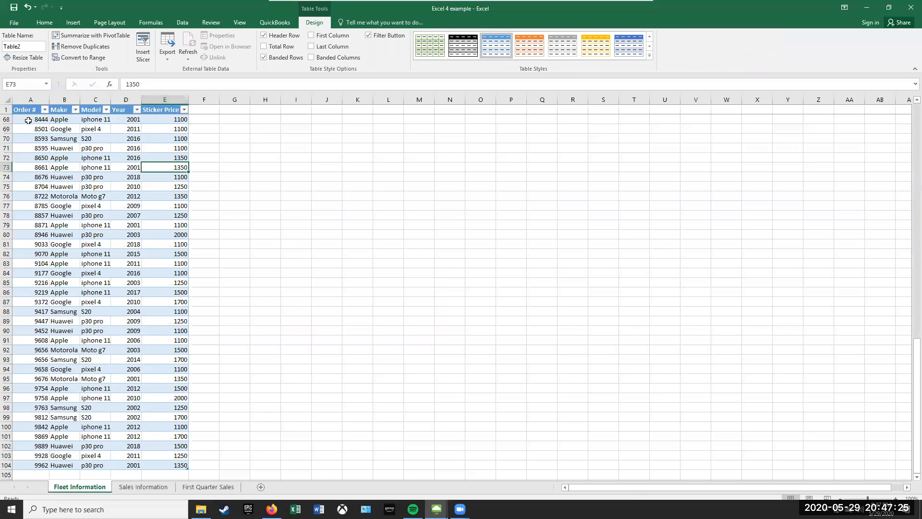
scroll(29, 121, up, 20)
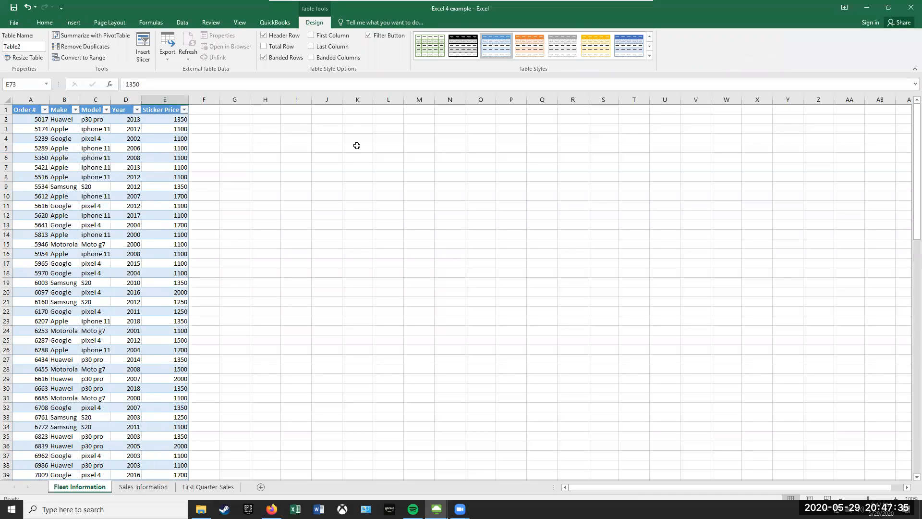
click(211, 23)
click(182, 24)
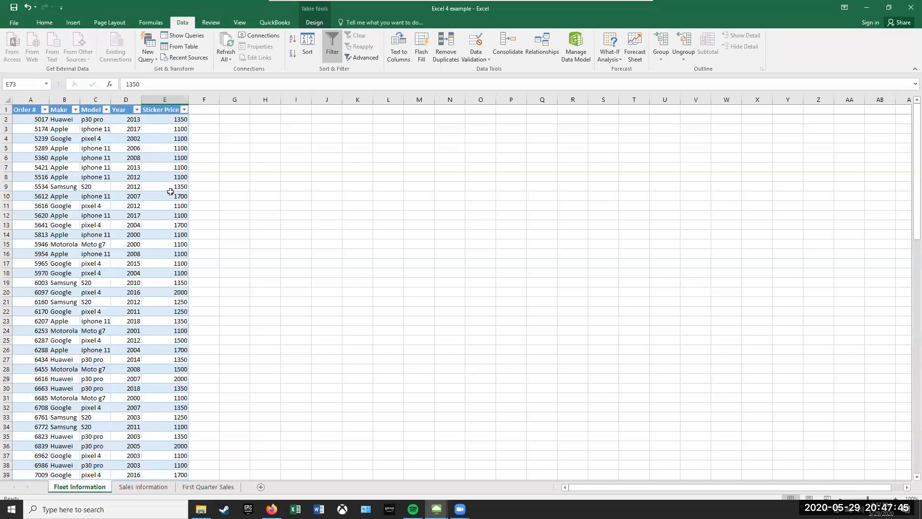
click(374, 206)
click(238, 147)
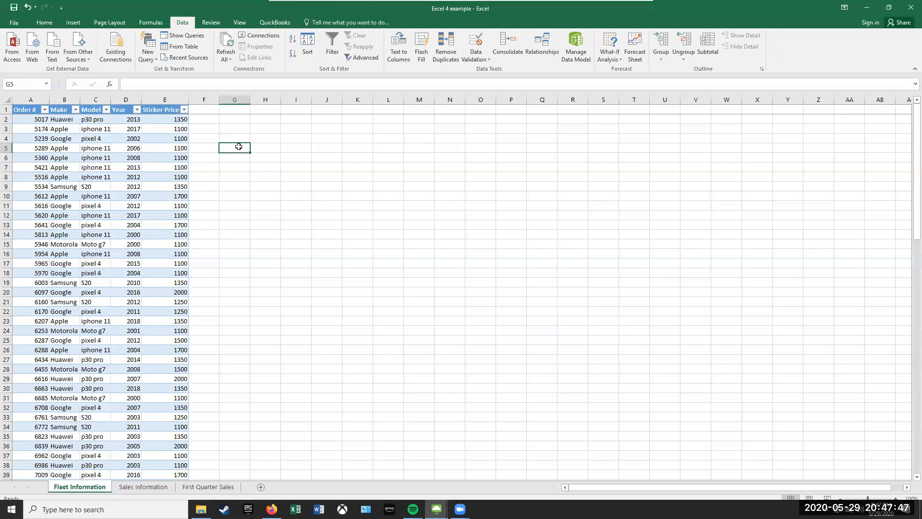
click(154, 107)
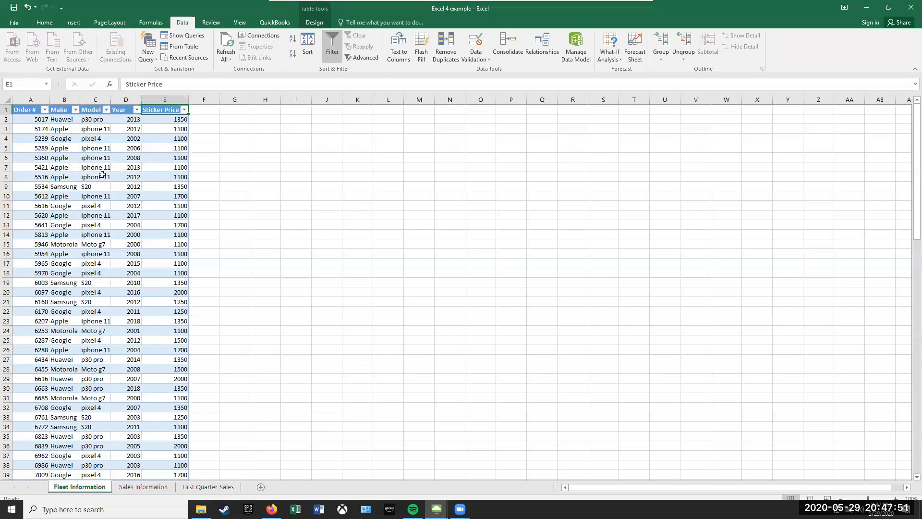
click(317, 24)
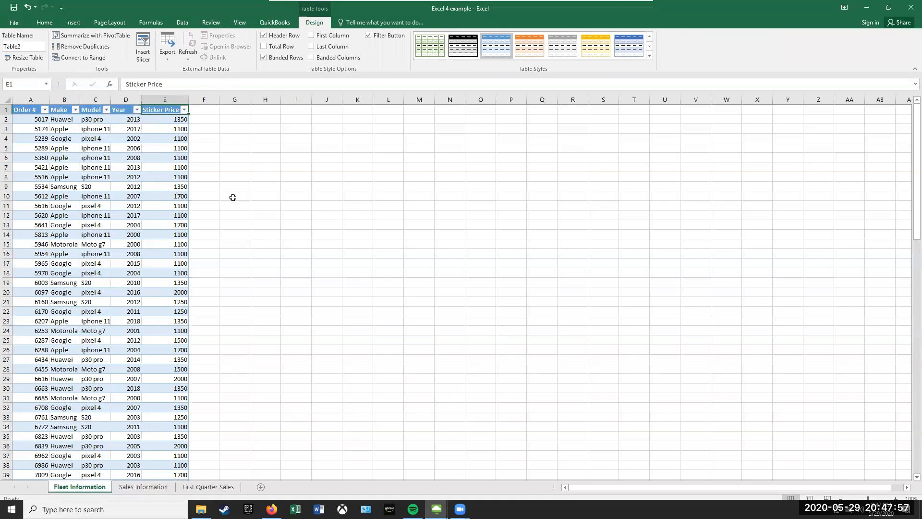
click(427, 197)
Step: Sort the fleet table by Make on values, from A to Z
click(134, 188)
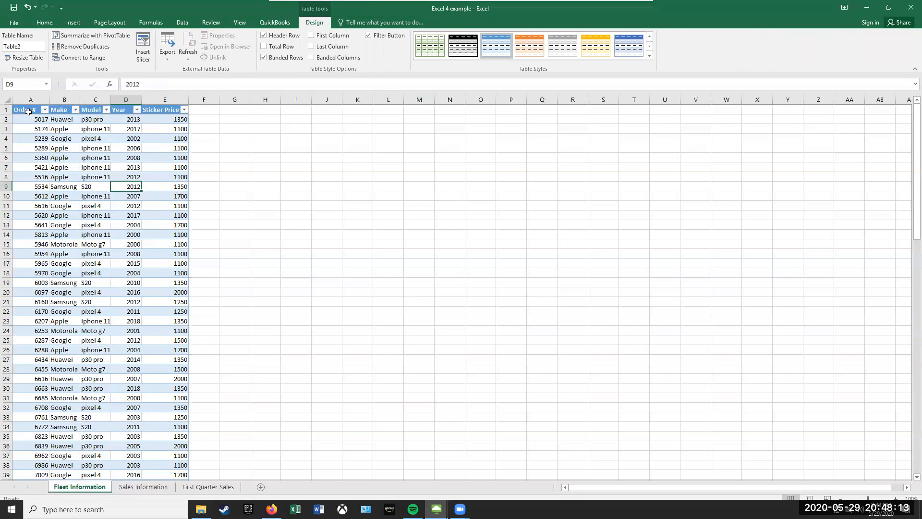
click(185, 22)
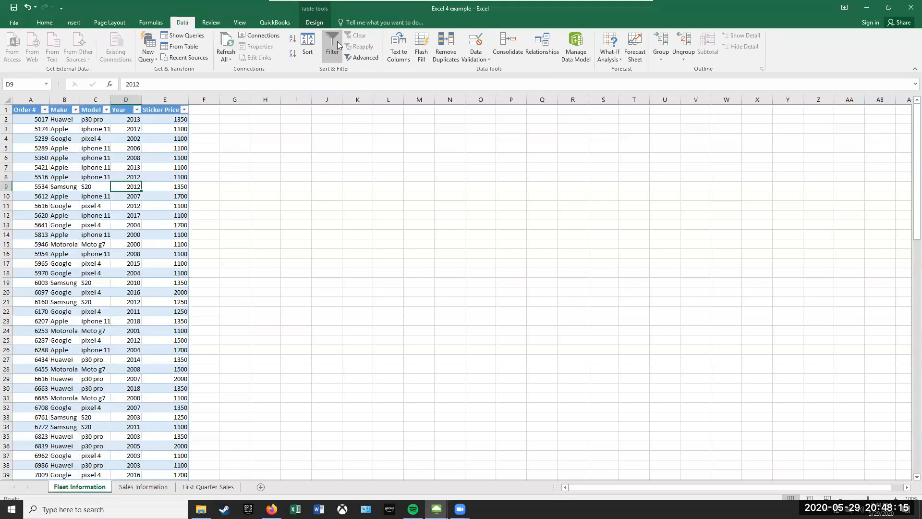
click(308, 44)
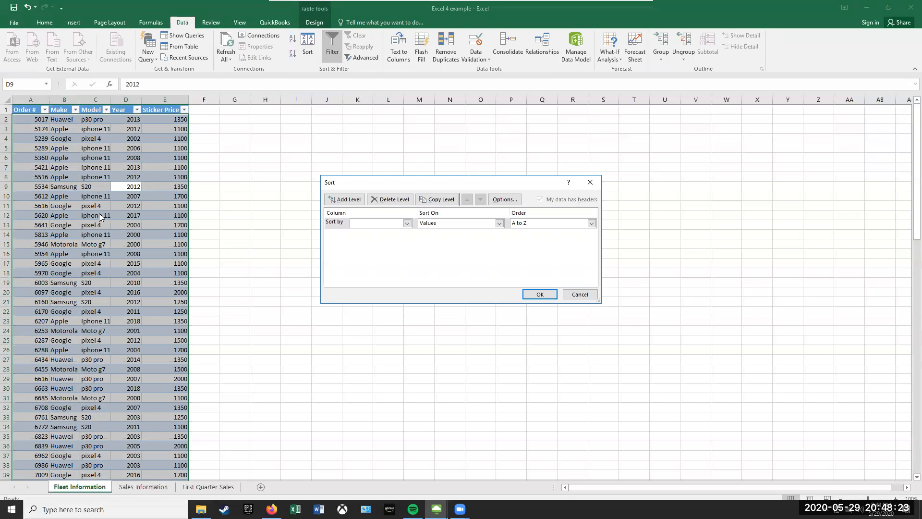
click(407, 224)
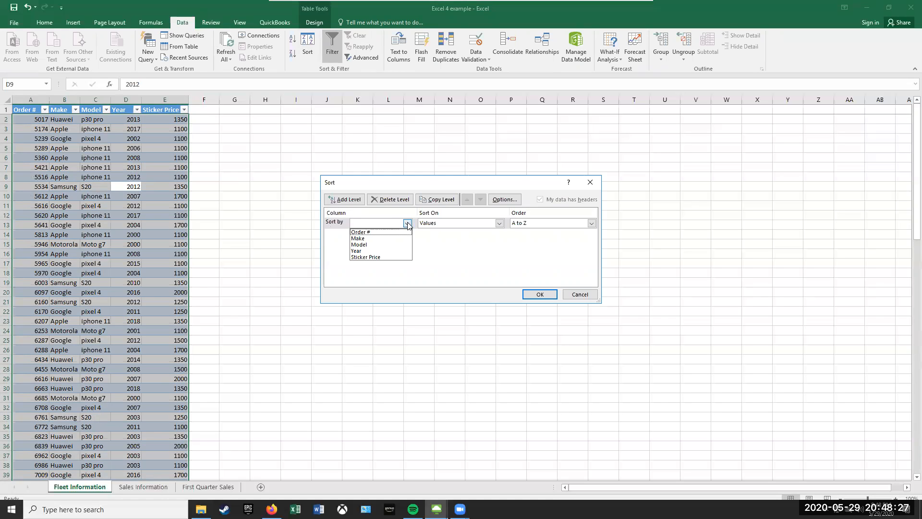
click(388, 239)
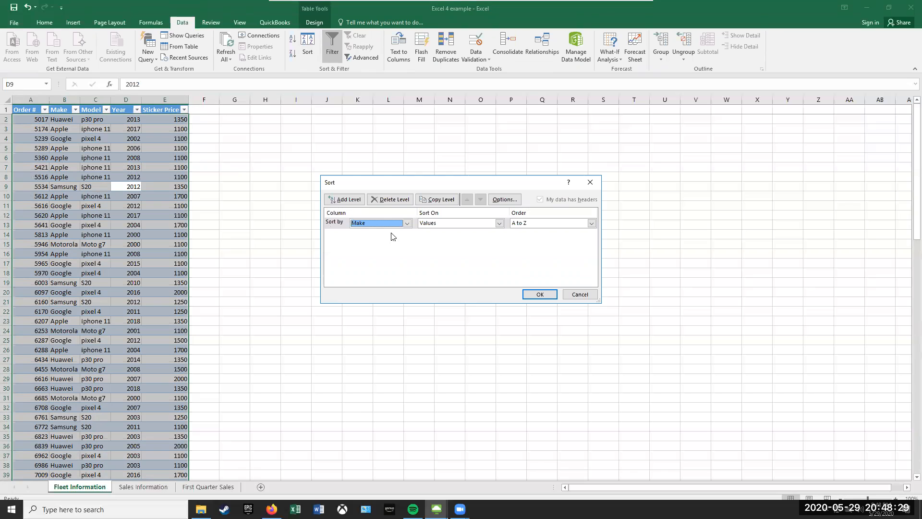
click(539, 294)
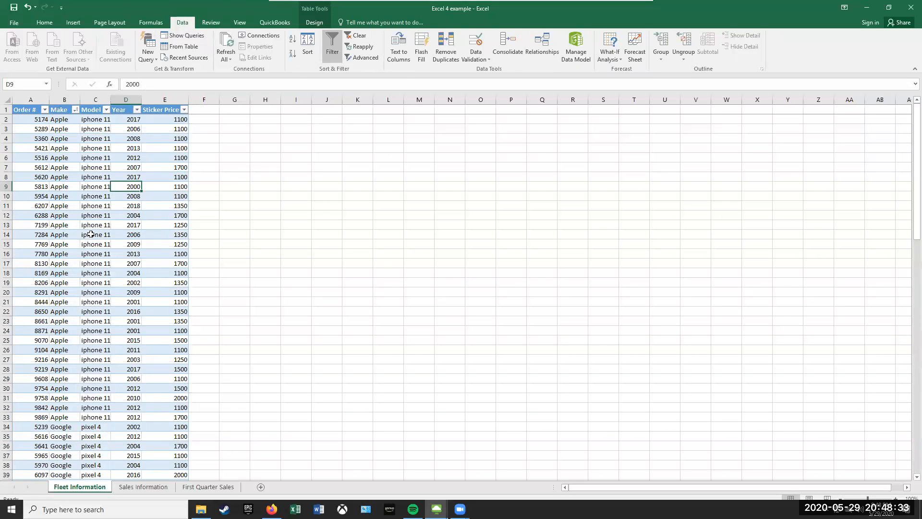
Step: Add a second sort level to the fleet table by Year, smallest to largest, beneath the Make level
click(313, 48)
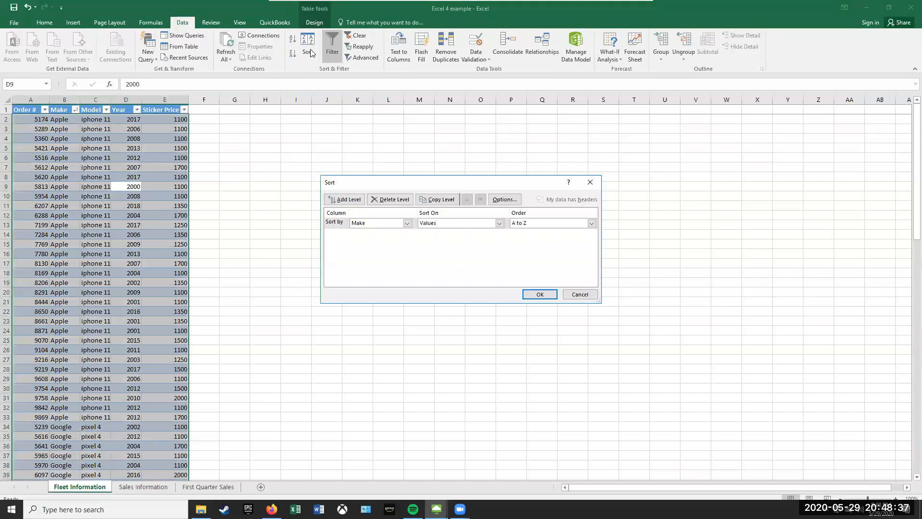
click(351, 202)
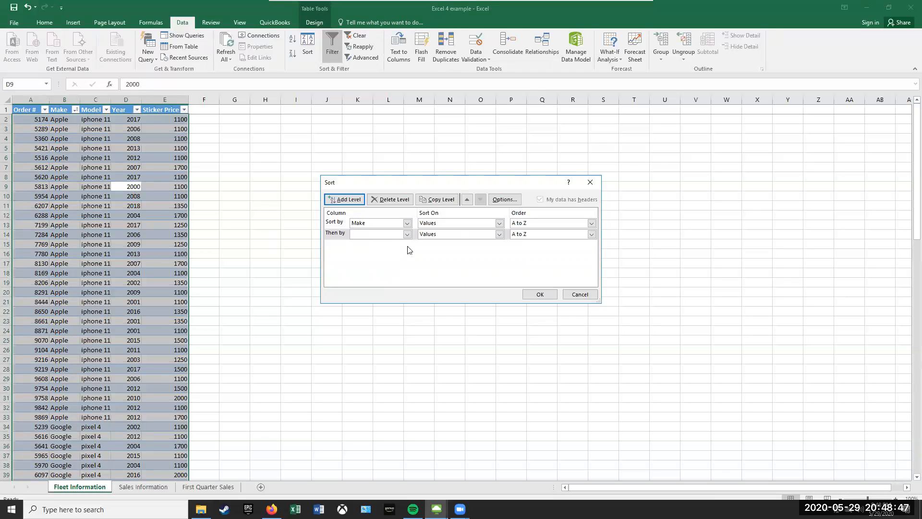
click(407, 234)
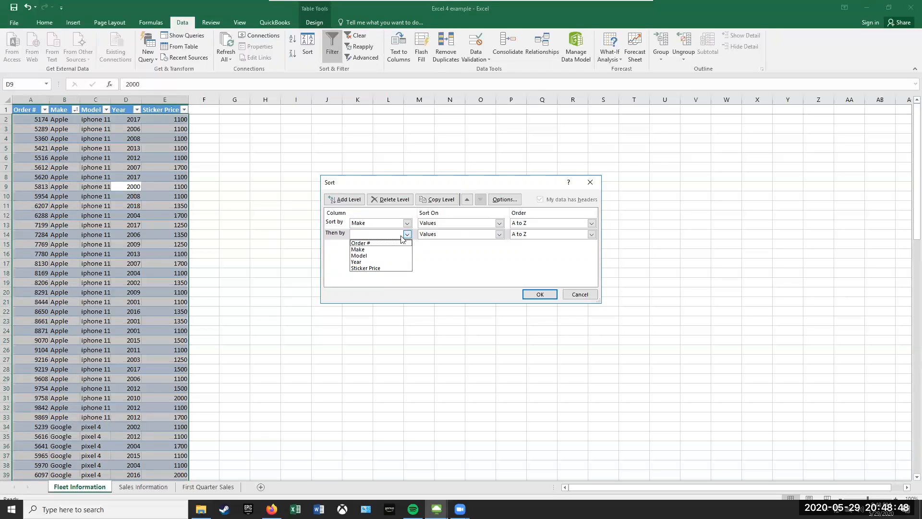
click(375, 262)
click(538, 294)
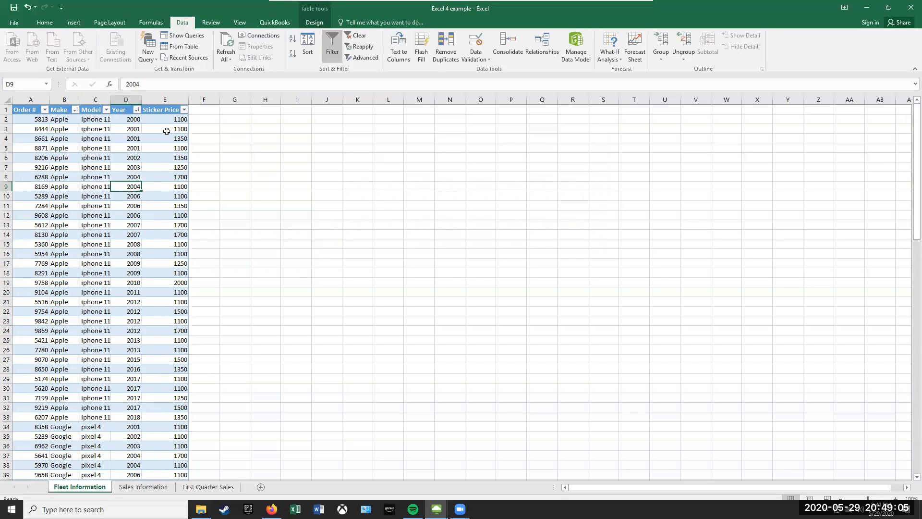
click(307, 46)
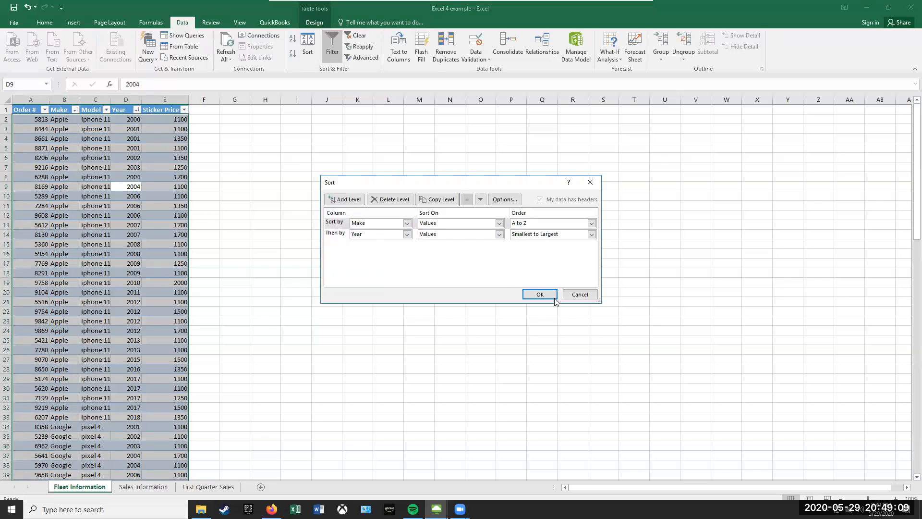
click(528, 294)
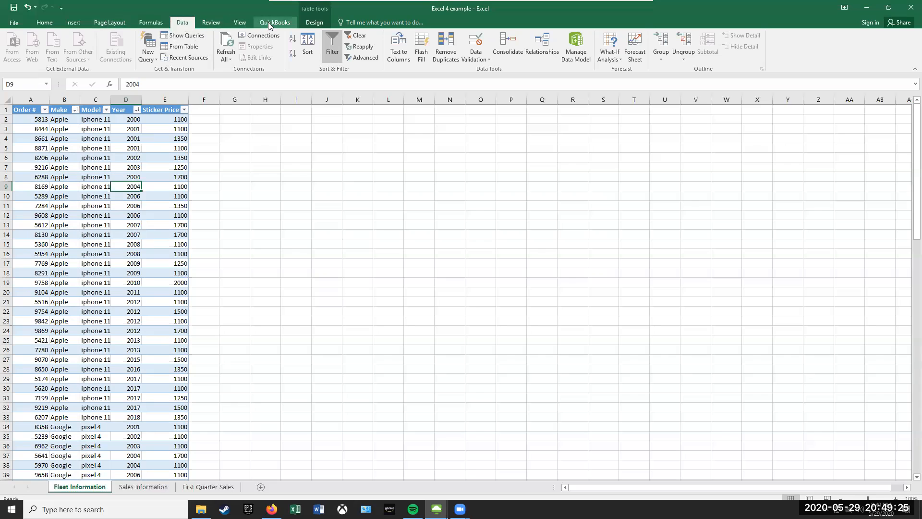
click(237, 24)
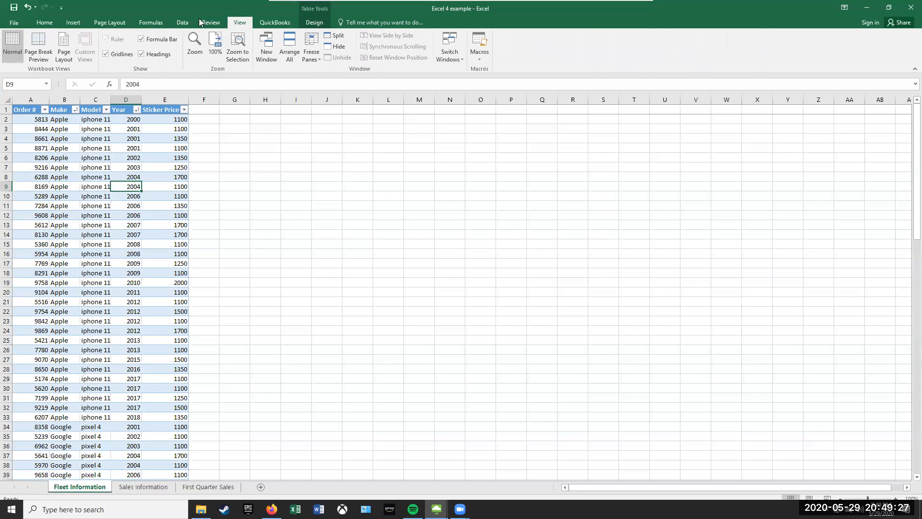
click(150, 23)
click(107, 25)
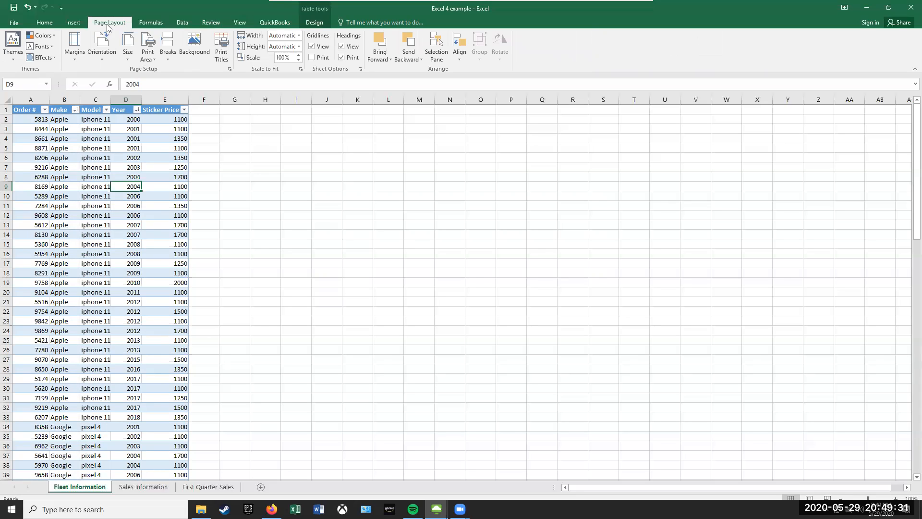
click(155, 62)
click(161, 75)
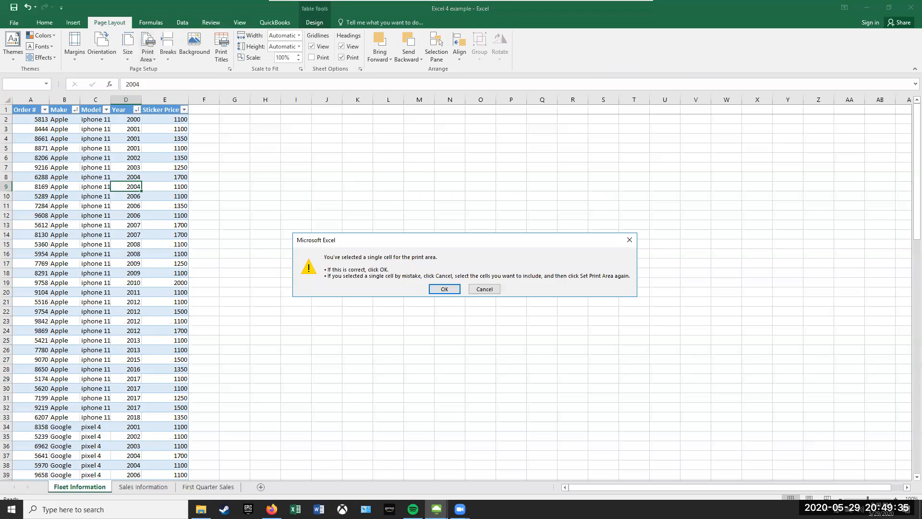
click(480, 288)
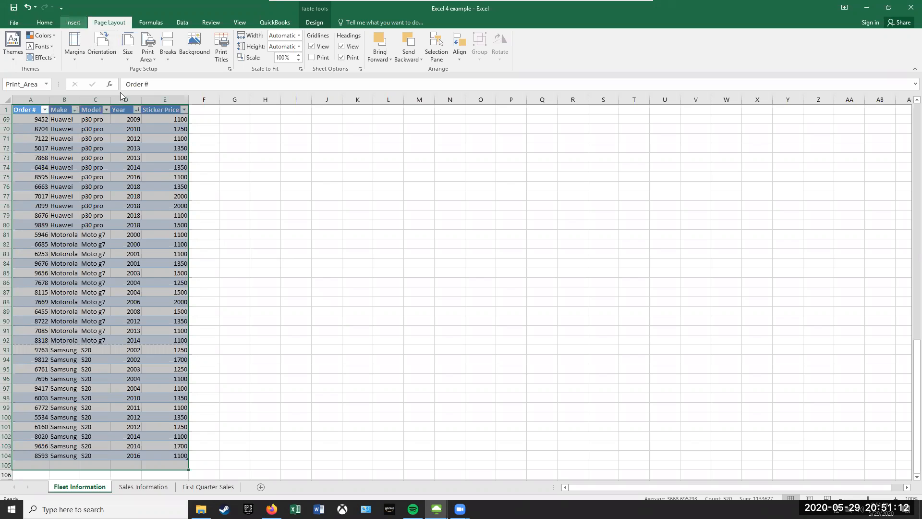
Step: Repeat row 1 at the top of every printed page and preview page 2 of the printout
click(230, 69)
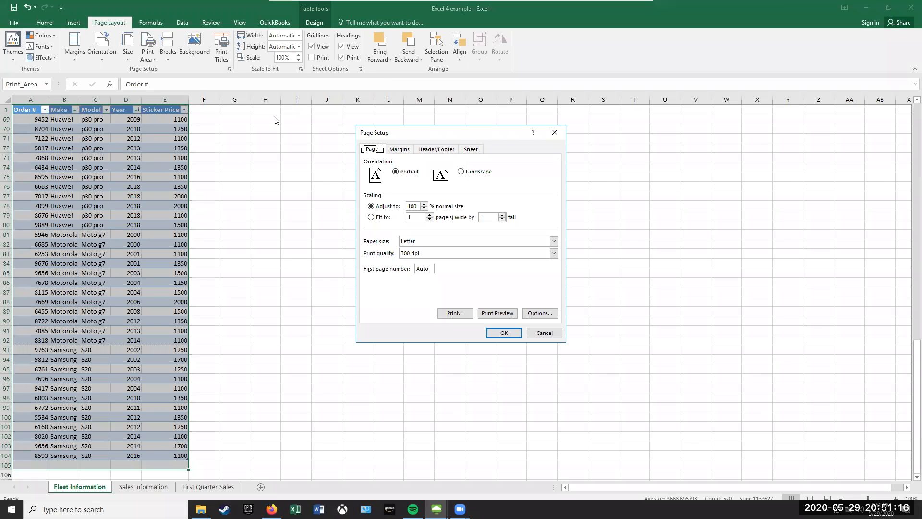
click(474, 151)
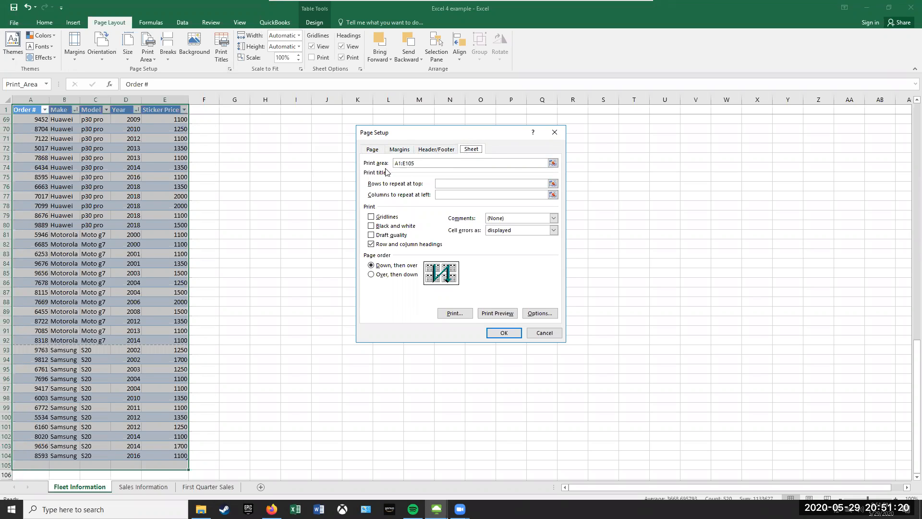
click(442, 183)
click(6, 110)
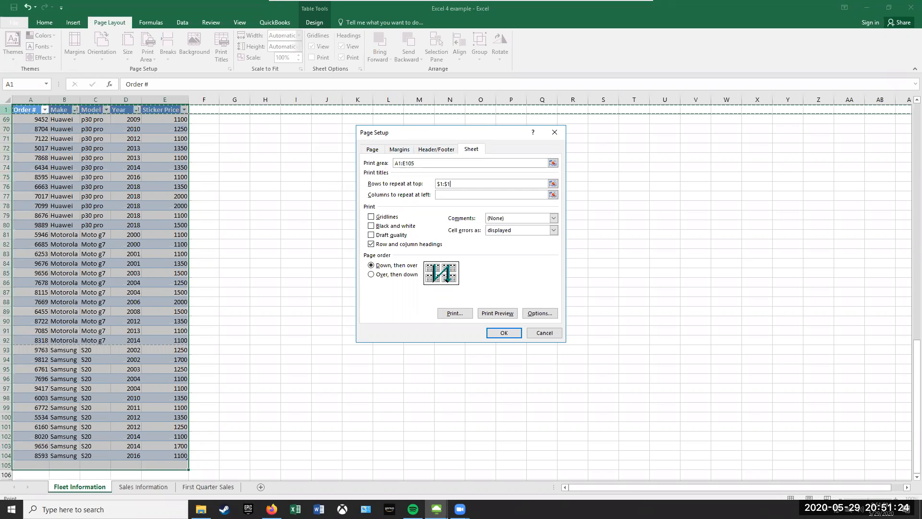
click(498, 313)
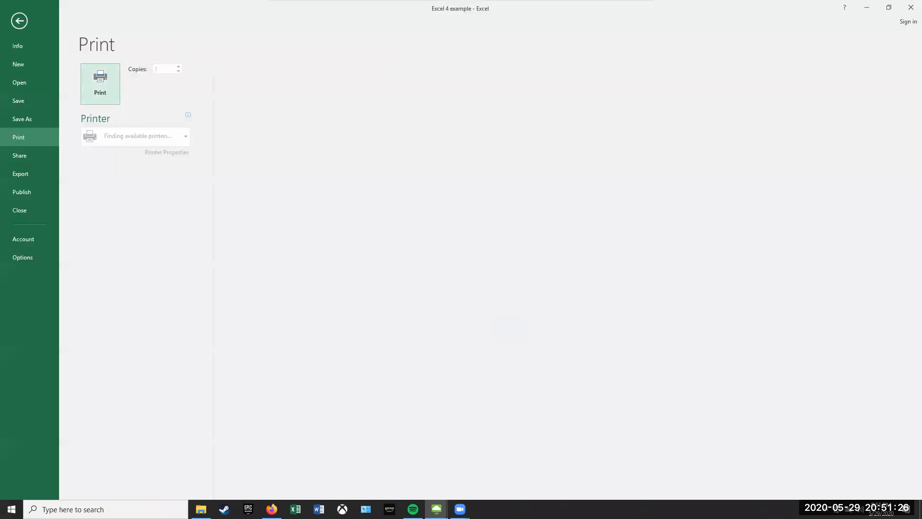
click(270, 496)
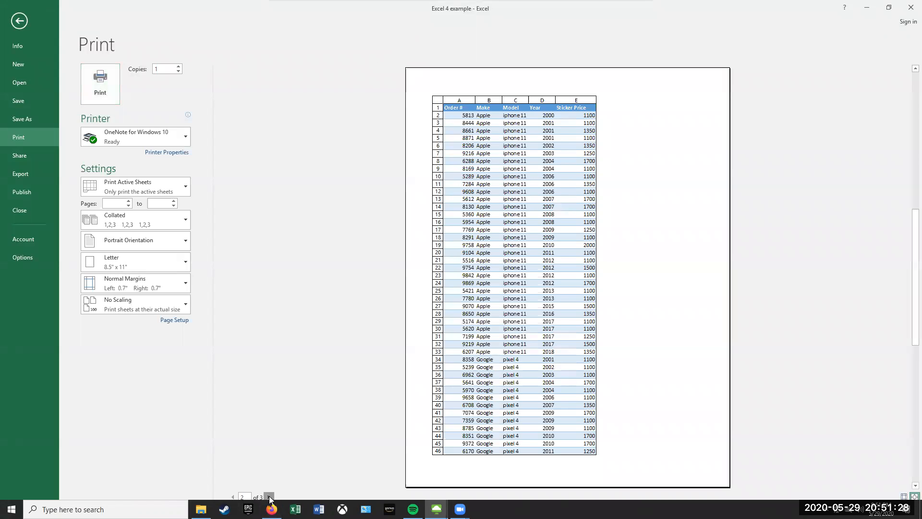
Step: Go back to page 1 of the printout preview and return to the top of the Fleet Information sheet
click(232, 496)
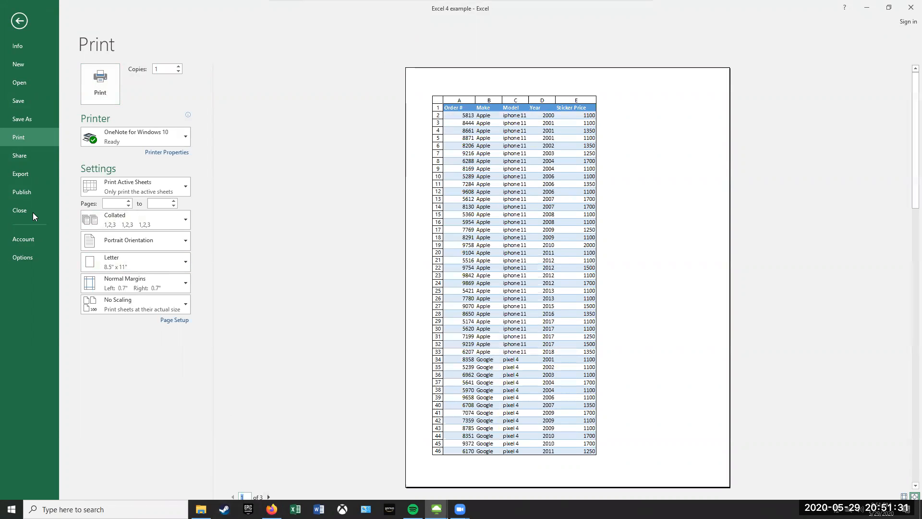
click(19, 21)
scroll(251, 214, up, 20)
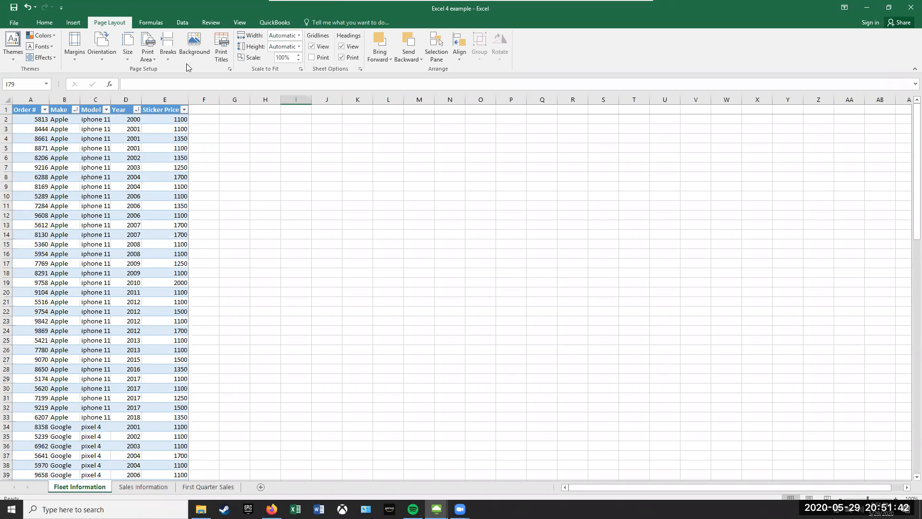
Step: Insert a page break above row 34, where the Google rows of the fleet table begin
click(170, 60)
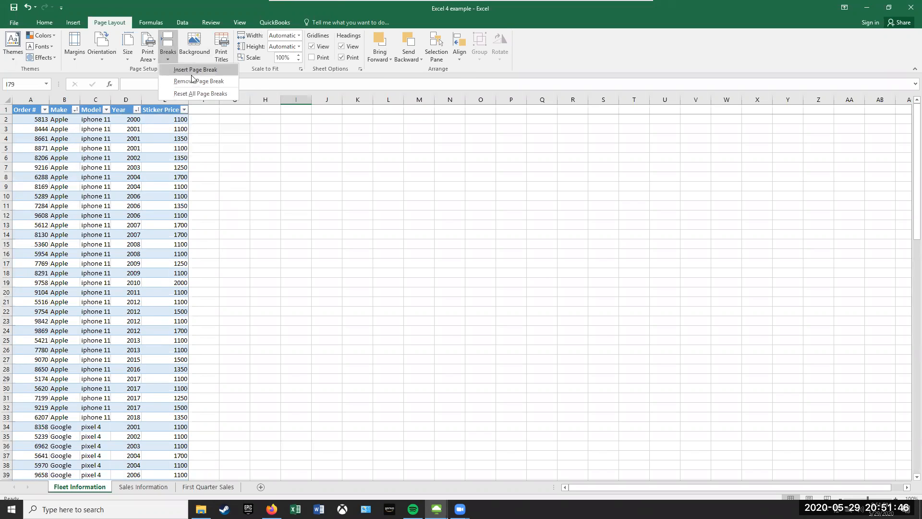
click(253, 191)
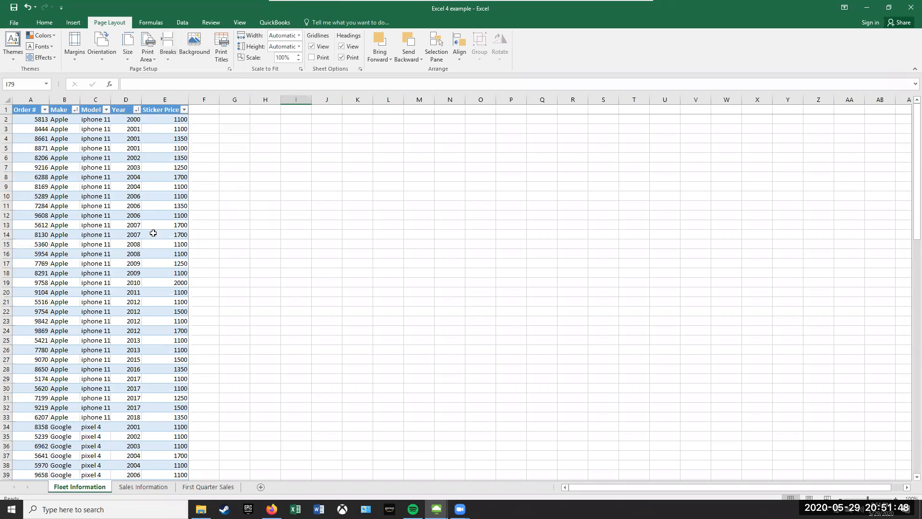
scroll(79, 197, down, 8)
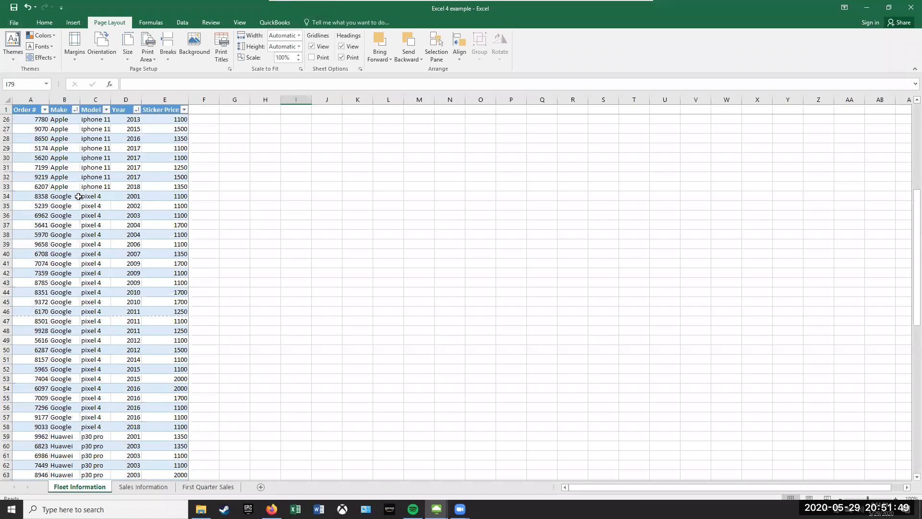
click(6, 196)
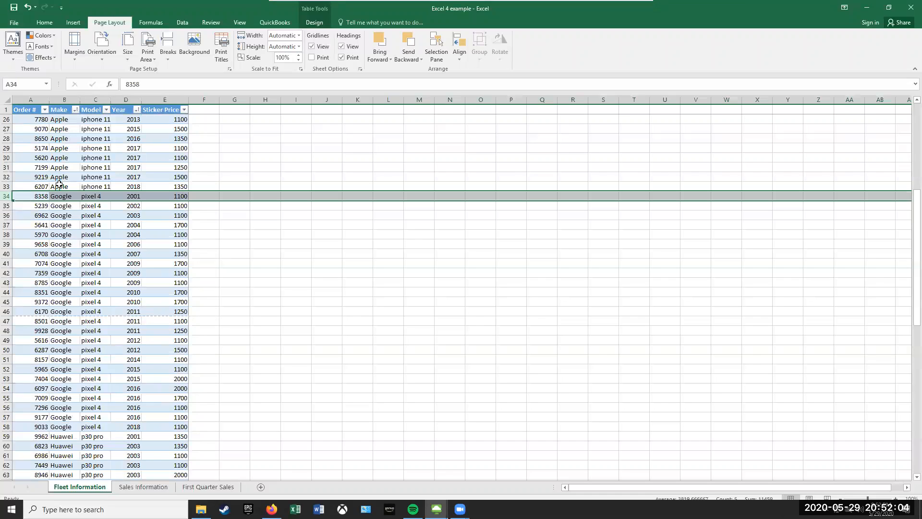
click(167, 48)
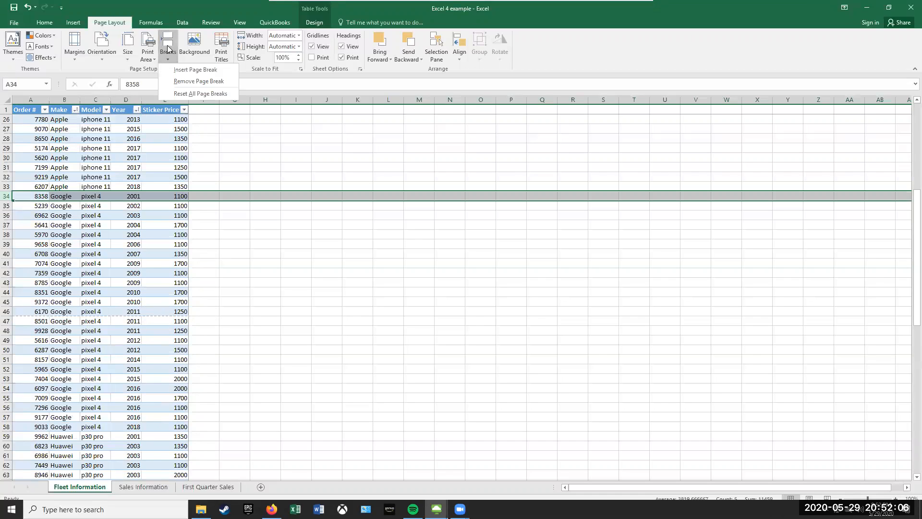
click(183, 71)
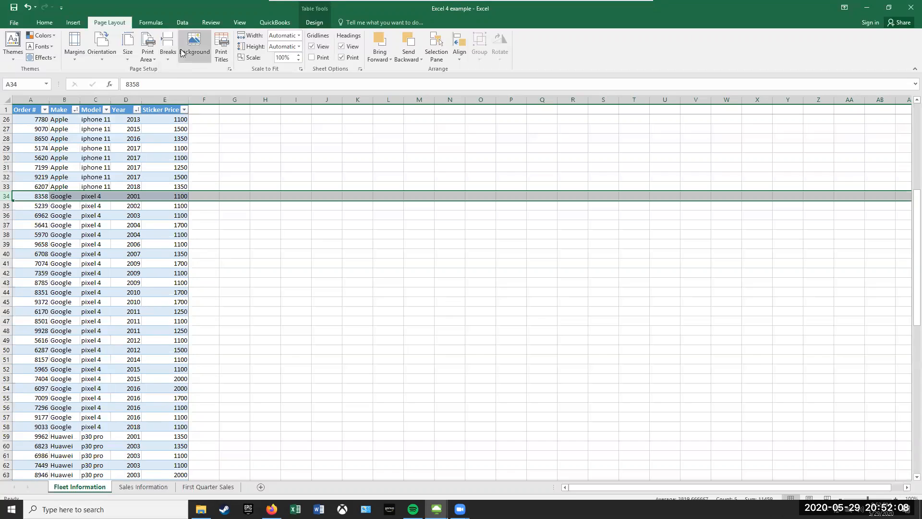
Step: Preview the first two printed pages to check the page break, and return to the top of the fleet table
click(13, 22)
click(49, 136)
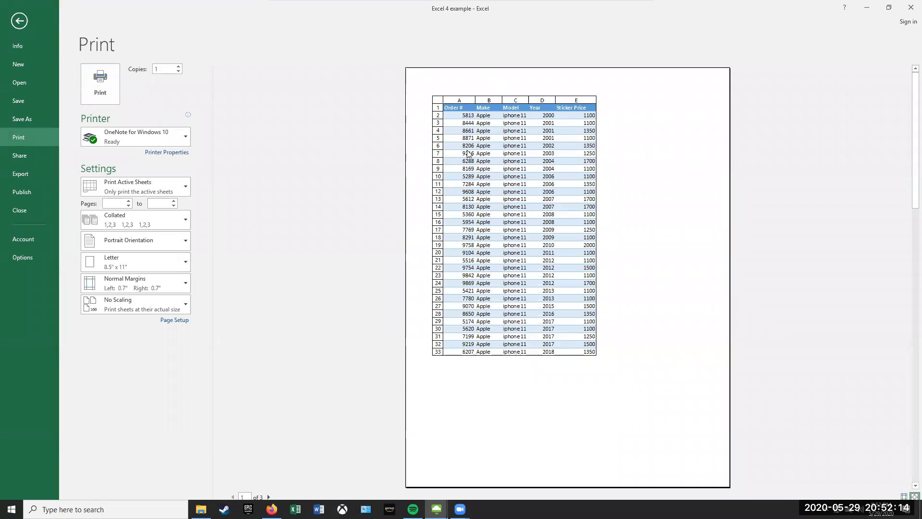
click(268, 497)
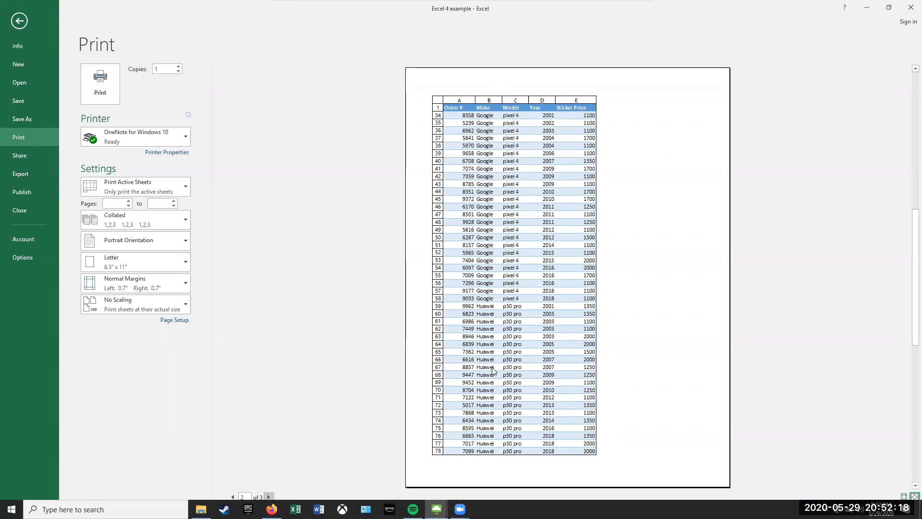
click(233, 497)
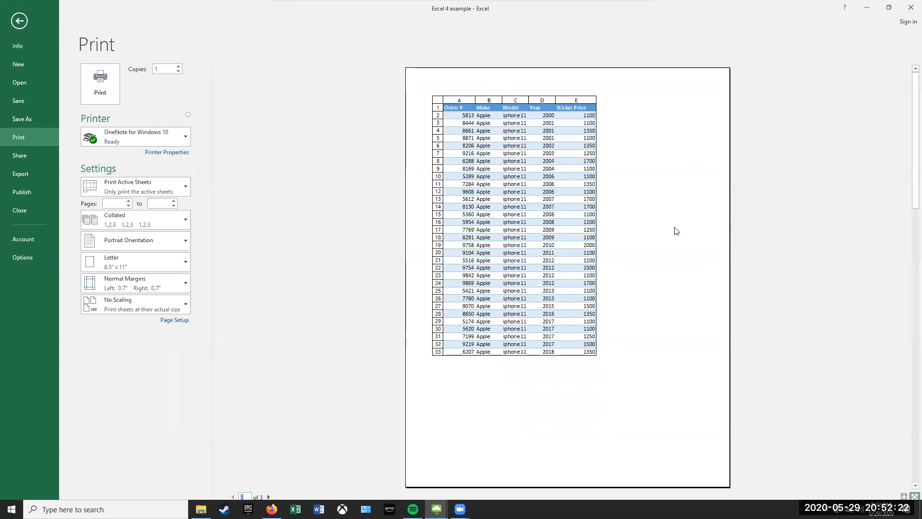
click(19, 21)
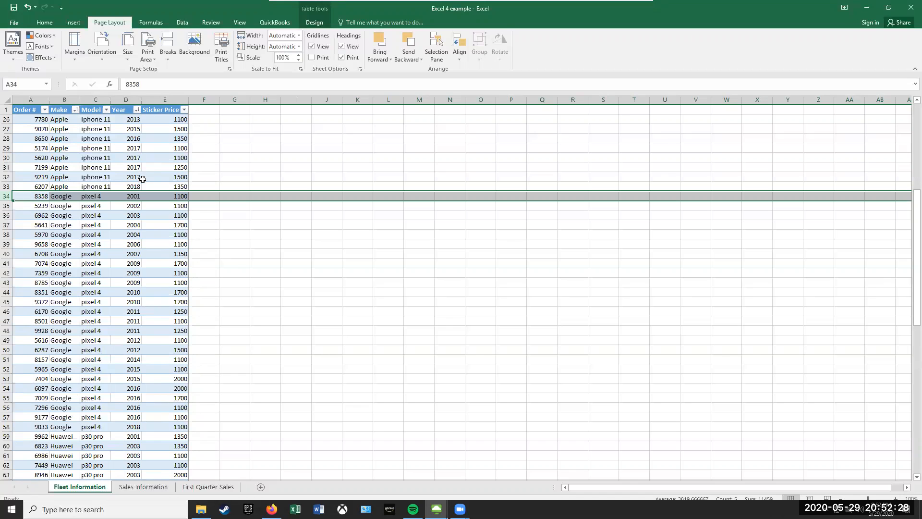
scroll(176, 252, down, 11)
scroll(175, 252, up, 19)
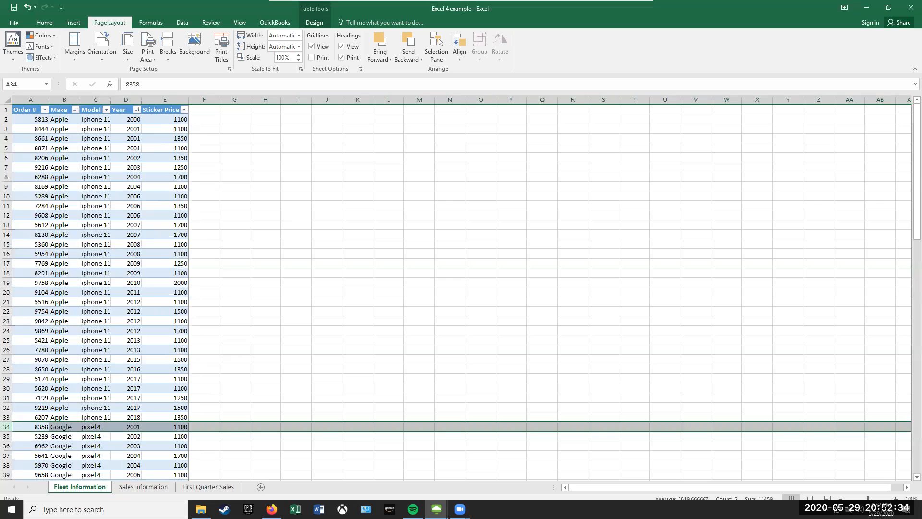
Step: Apply the orange banded style from the Medium group to the fleet table
click(221, 47)
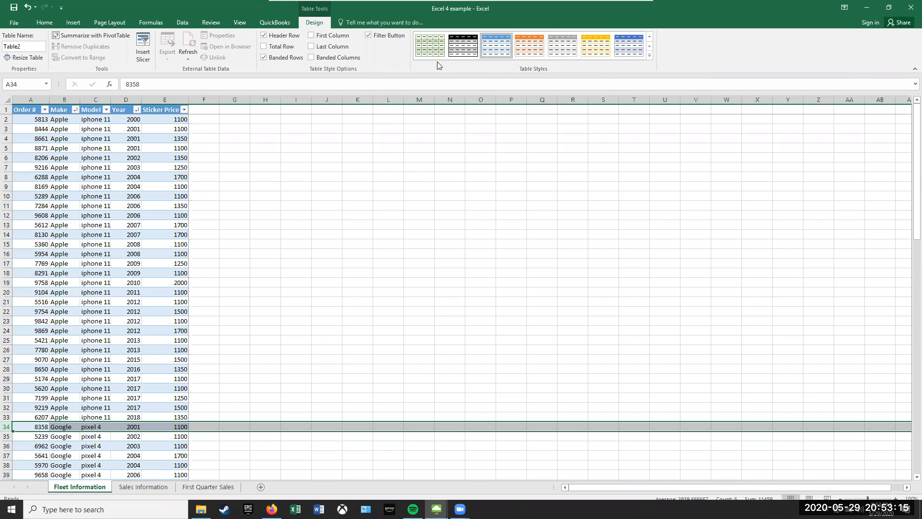
click(649, 55)
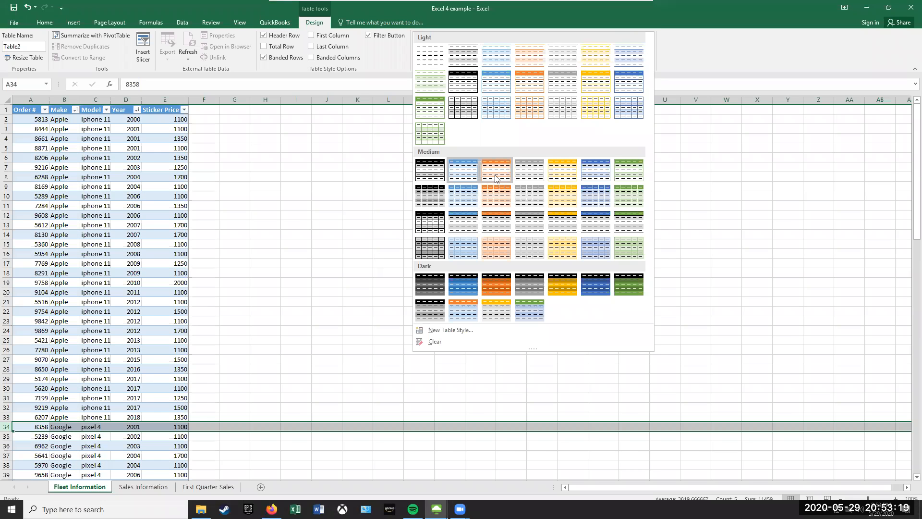
click(496, 177)
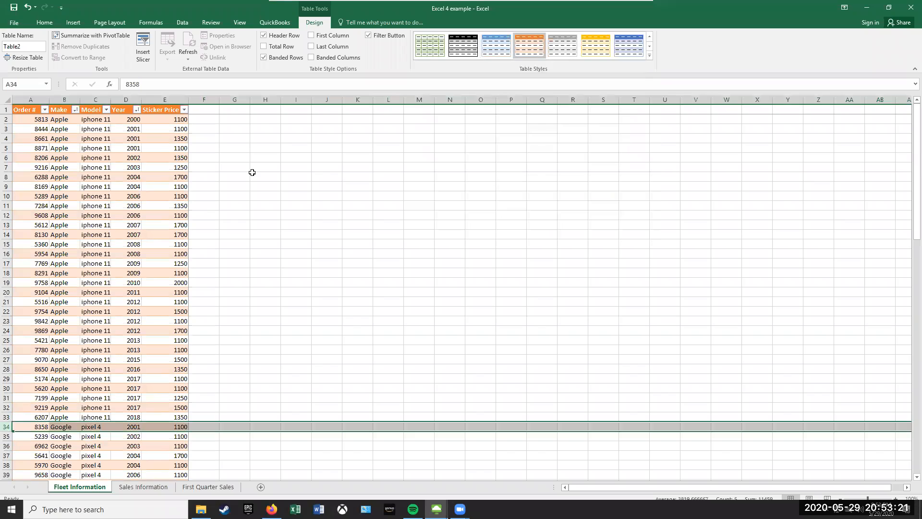
Step: Toggle the fleet table's banded rows off and on, and its banded columns on and off
click(265, 58)
click(266, 59)
click(313, 58)
click(312, 58)
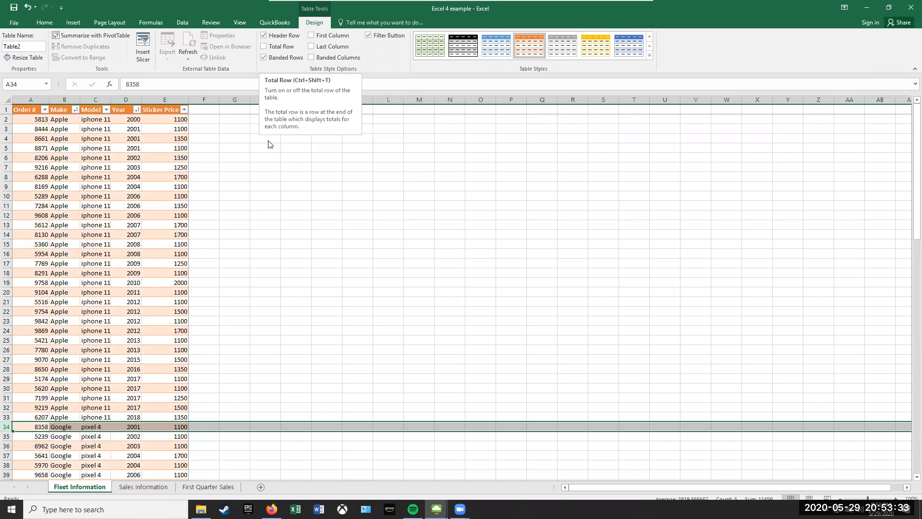
Step: Examine the end of the fleet table and the empty row 105 directly beneath it
scroll(222, 253, down, 17)
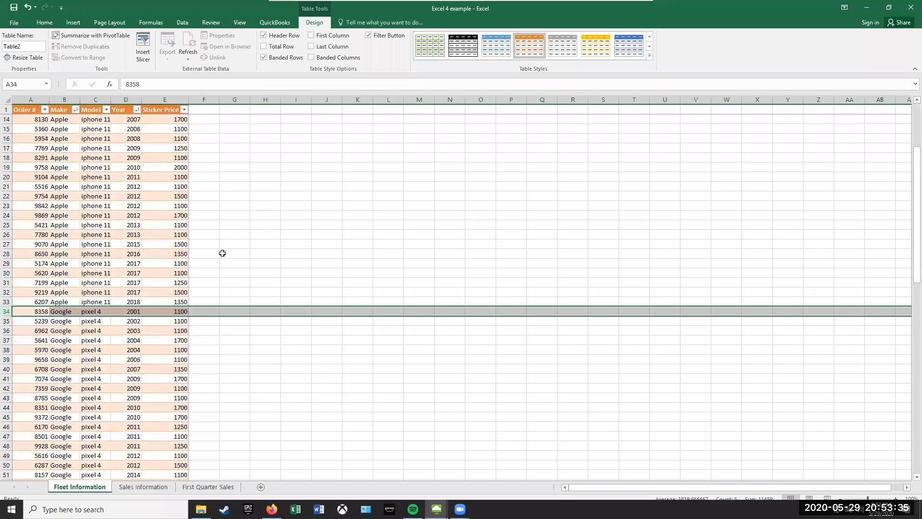
scroll(223, 253, down, 9)
scroll(222, 253, up, 20)
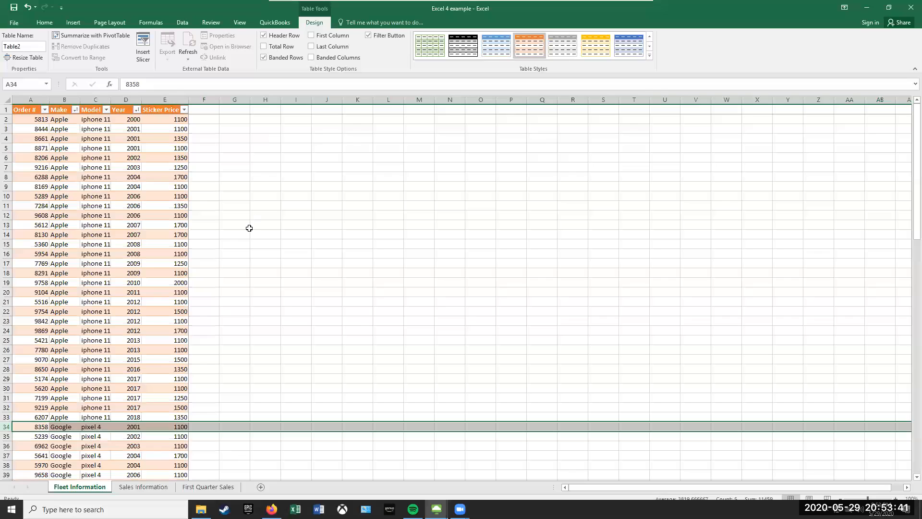
scroll(249, 228, down, 14)
scroll(249, 228, down, 19)
click(34, 157)
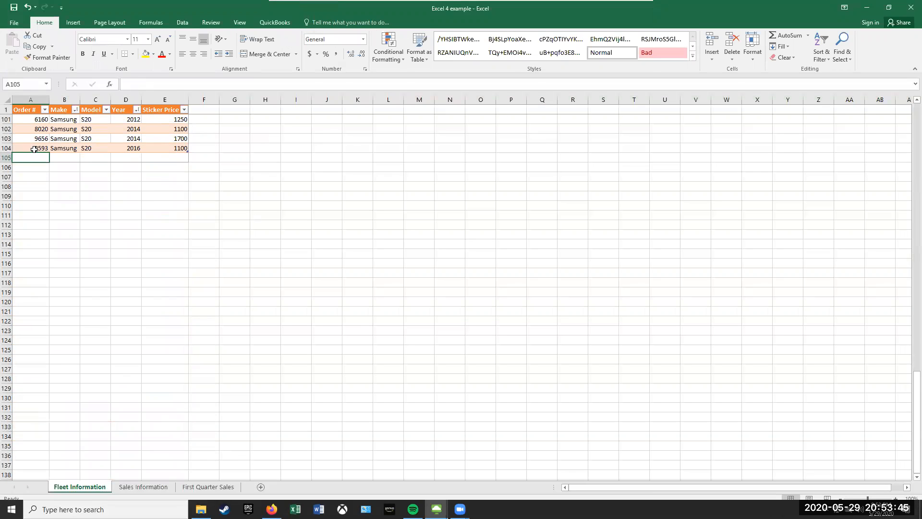
scroll(191, 193, up, 20)
scroll(191, 193, up, 1)
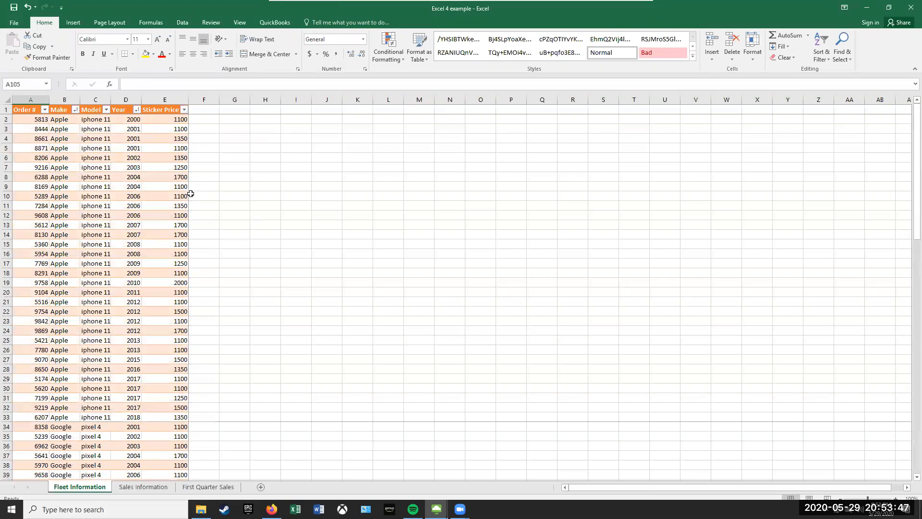
Step: Add a total row to the fleet table and view the summary functions offered for the Year column
click(129, 174)
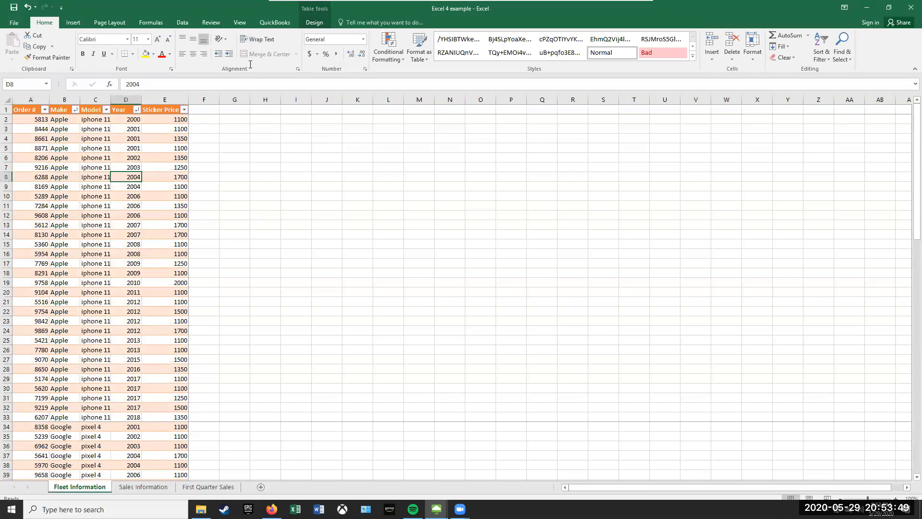
click(313, 23)
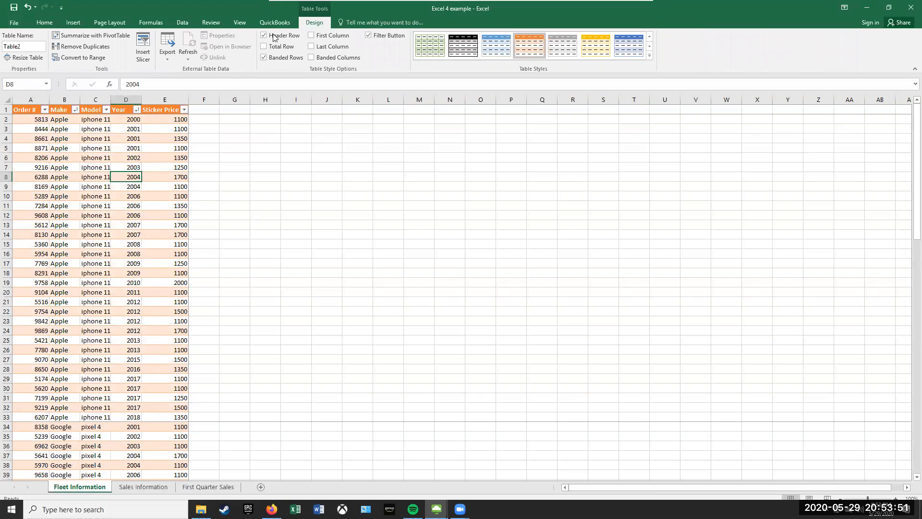
click(267, 48)
scroll(113, 285, down, 20)
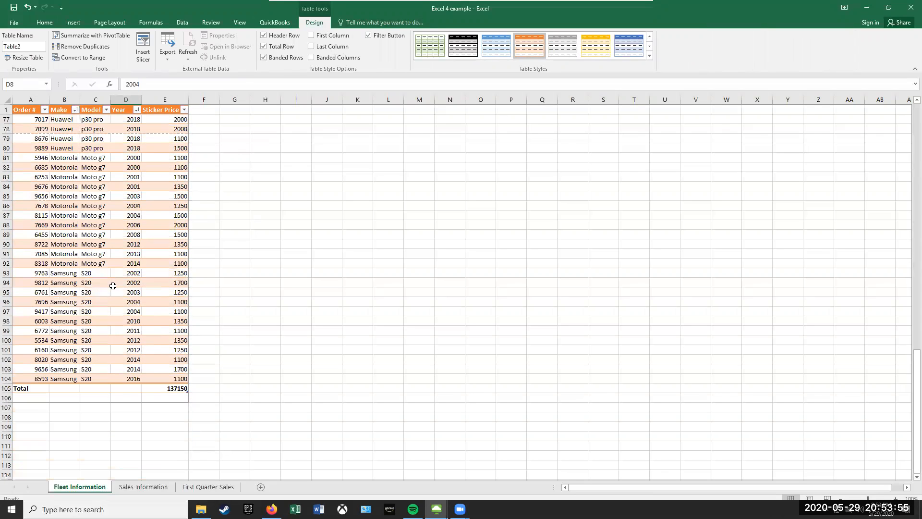
click(128, 388)
click(146, 388)
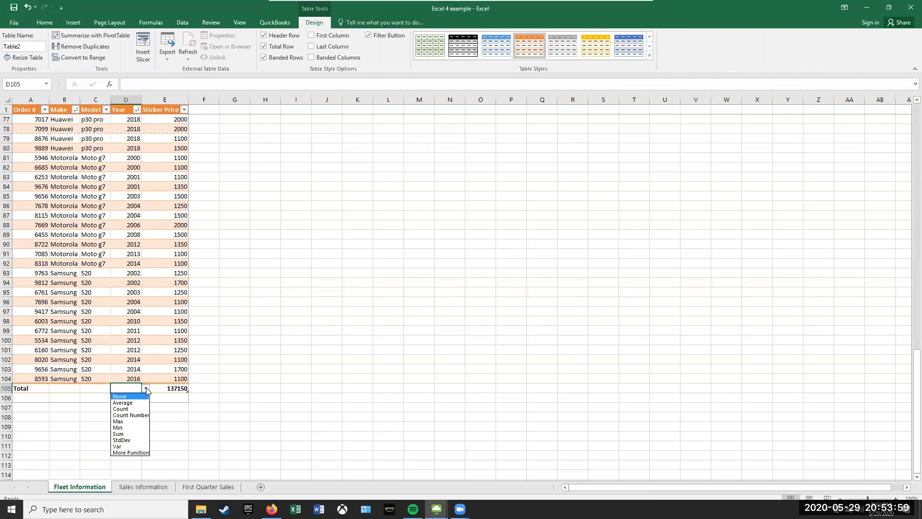
click(146, 390)
Step: Change the Sticker Price total to Average, and turn off the fleet table's total row
click(180, 388)
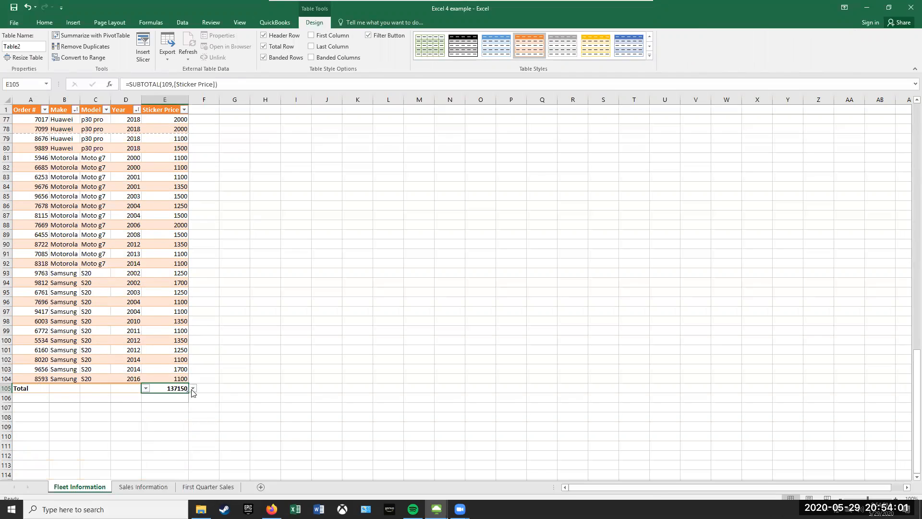
click(192, 389)
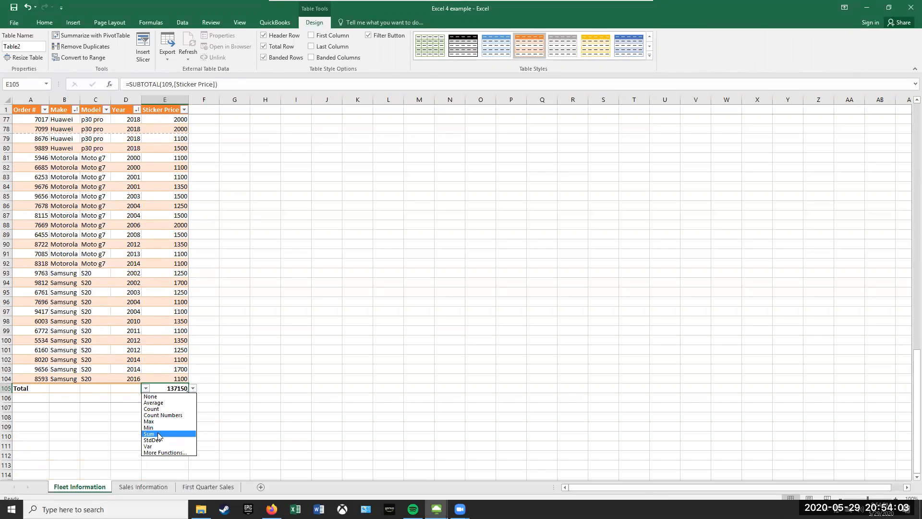
click(164, 403)
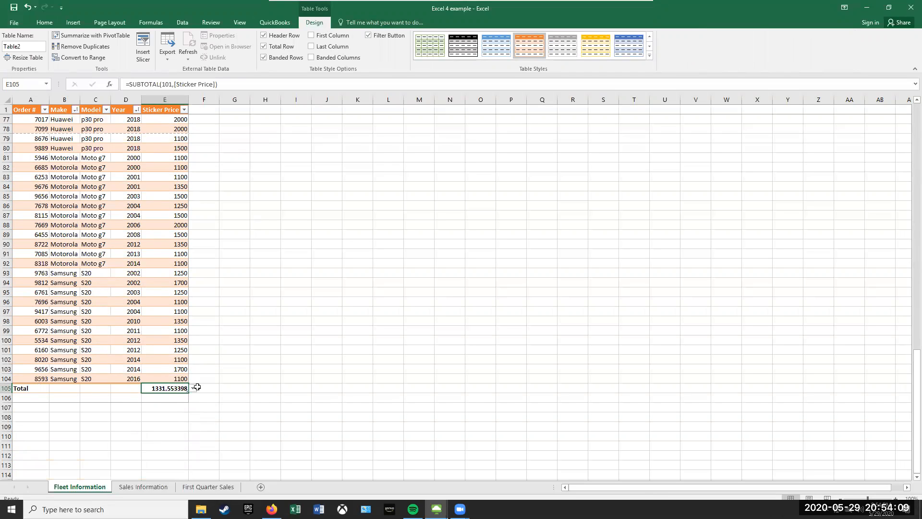
click(264, 48)
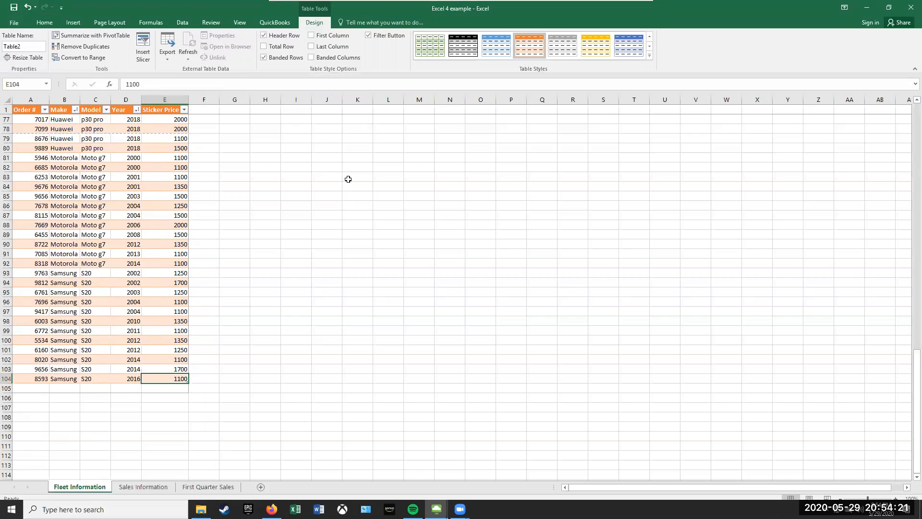
Step: Convert the range A1:C30 on the Sales Information sheet into a table with headers
click(153, 487)
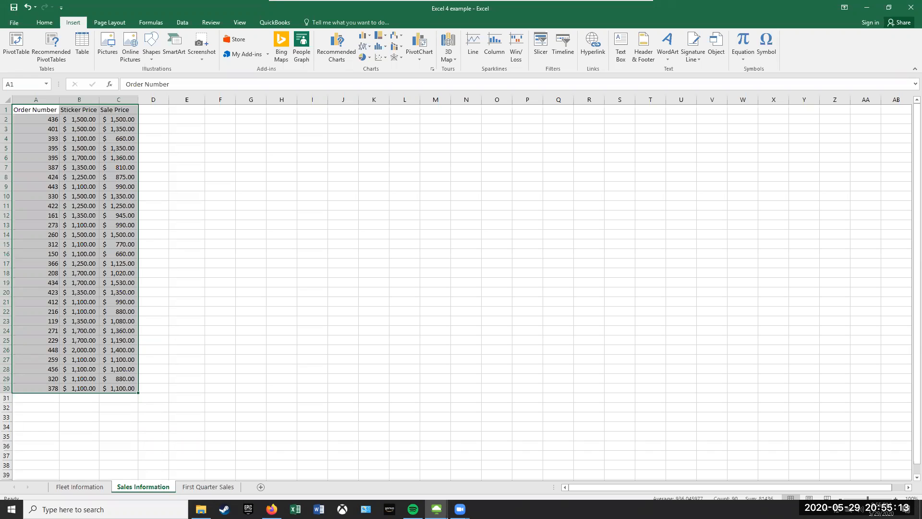
click(82, 47)
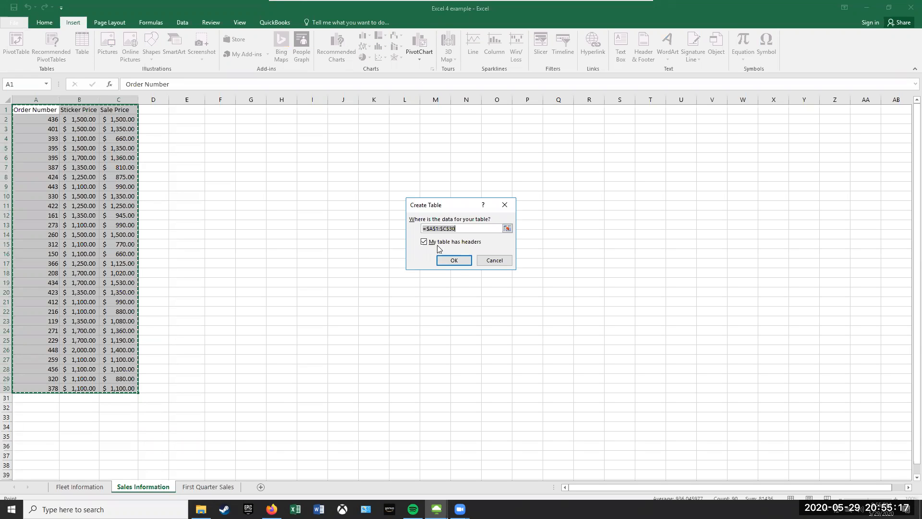
click(449, 262)
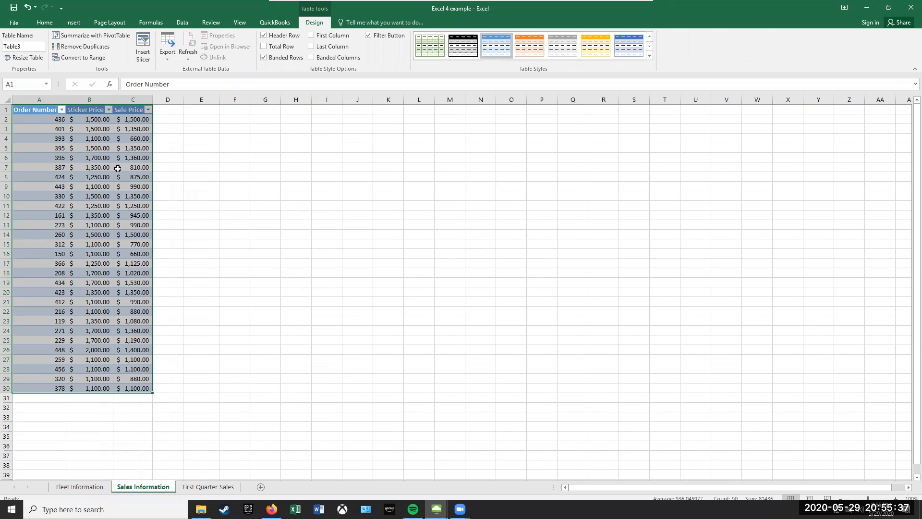
Step: Add a fourth column to the sales table by entering the header %Sticker in D1
click(169, 109)
text(%STI)
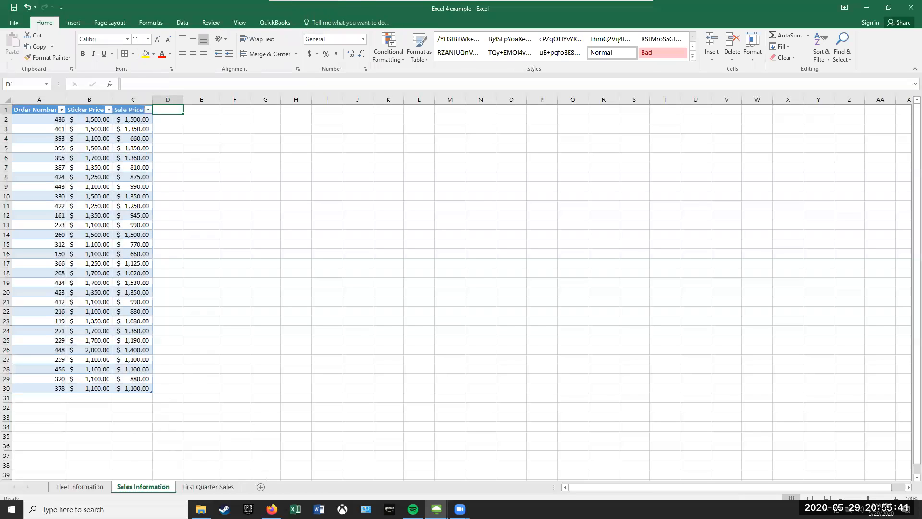
key(BackSpace)
key(BackSpace)
text(ticker)
key(Return)
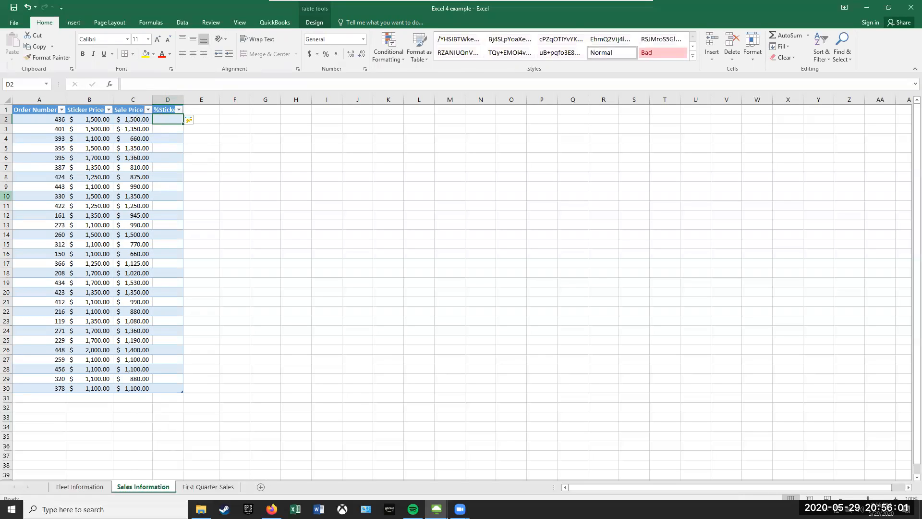
Step: Enter a formula in D2 that divides the row's Sale Price by its Sticker Price
click(165, 120)
text(=)
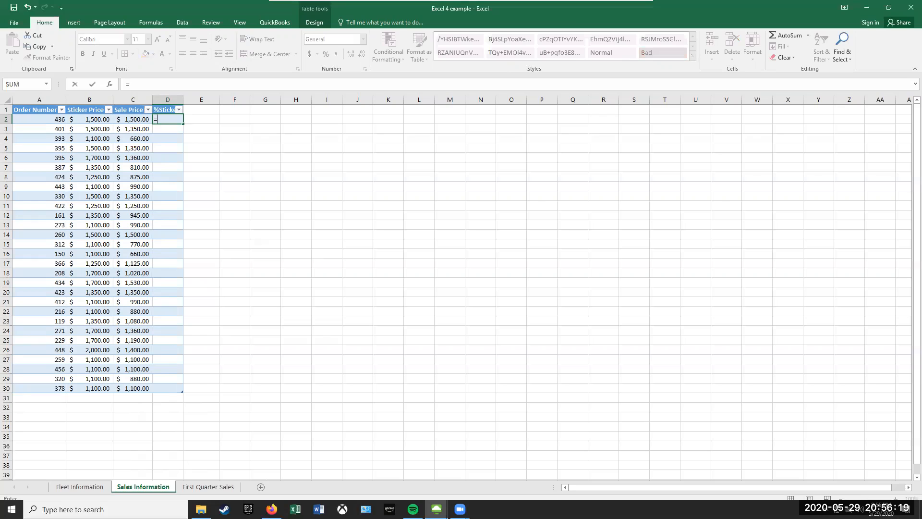
click(132, 108)
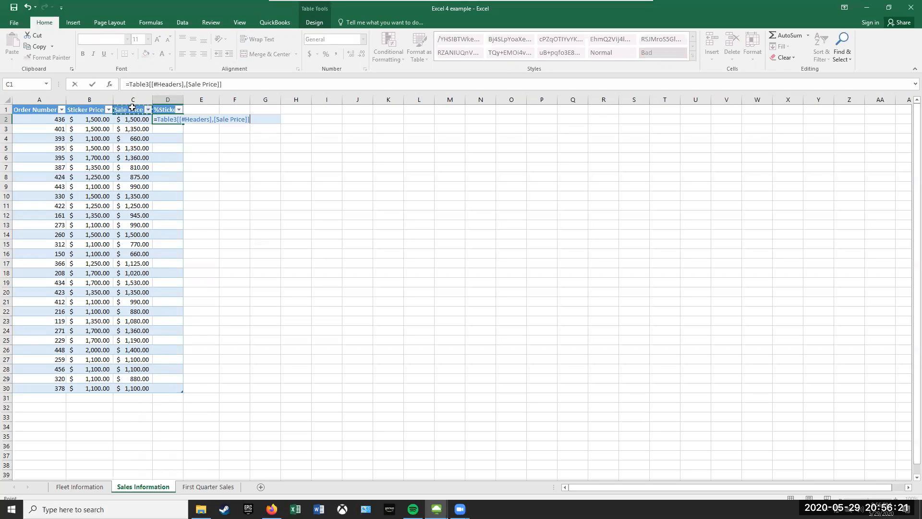
click(129, 117)
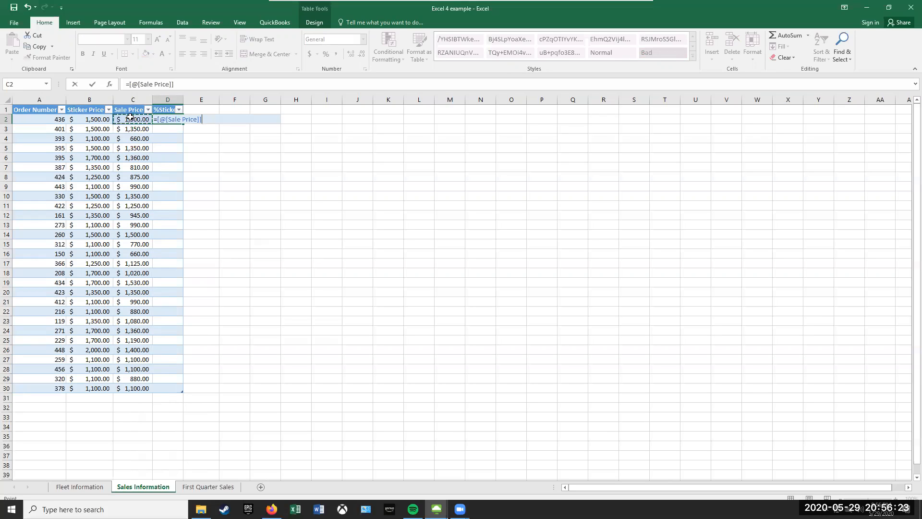
text(/)
click(93, 119)
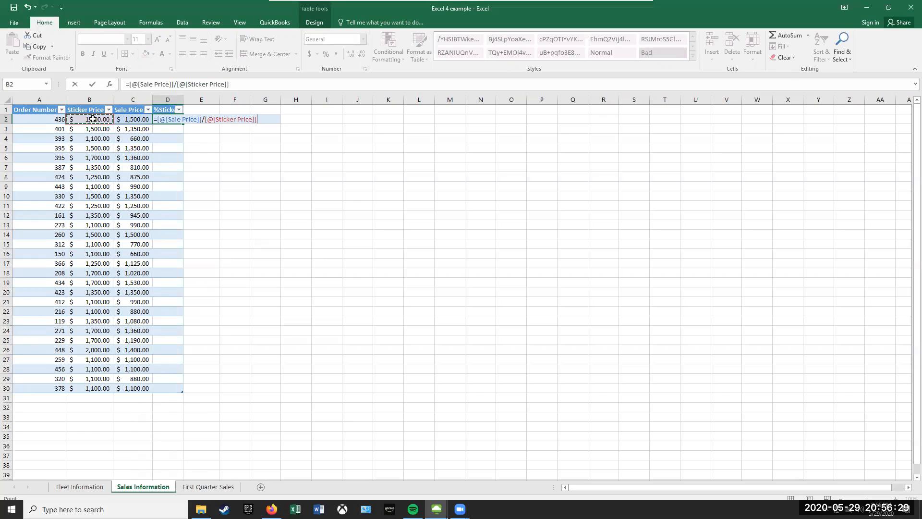
key(Return)
Step: Format D2 as a percentage and fill it down the %Sticker column through row 30
click(173, 118)
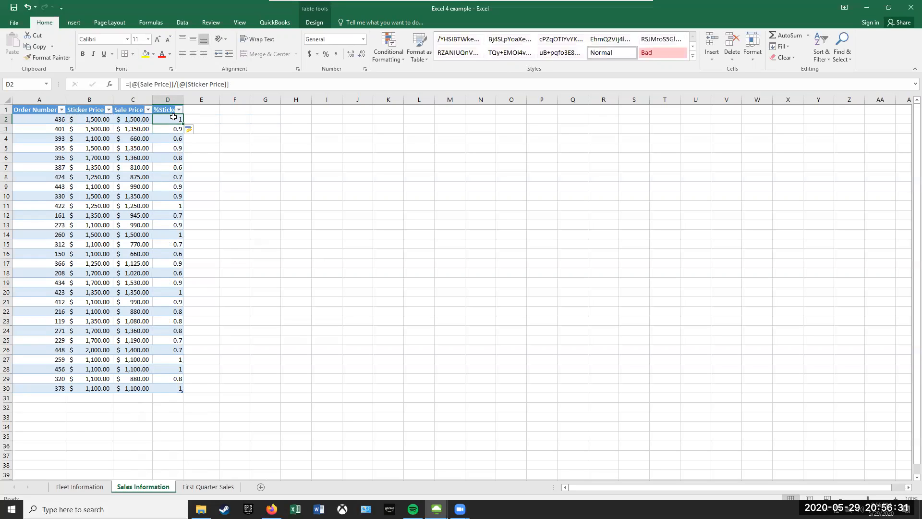
click(326, 53)
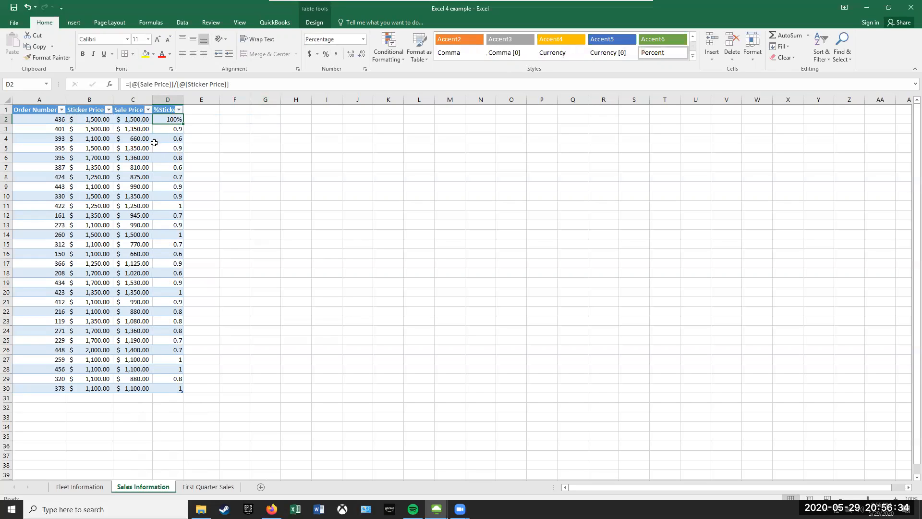
double_click(183, 124)
click(223, 128)
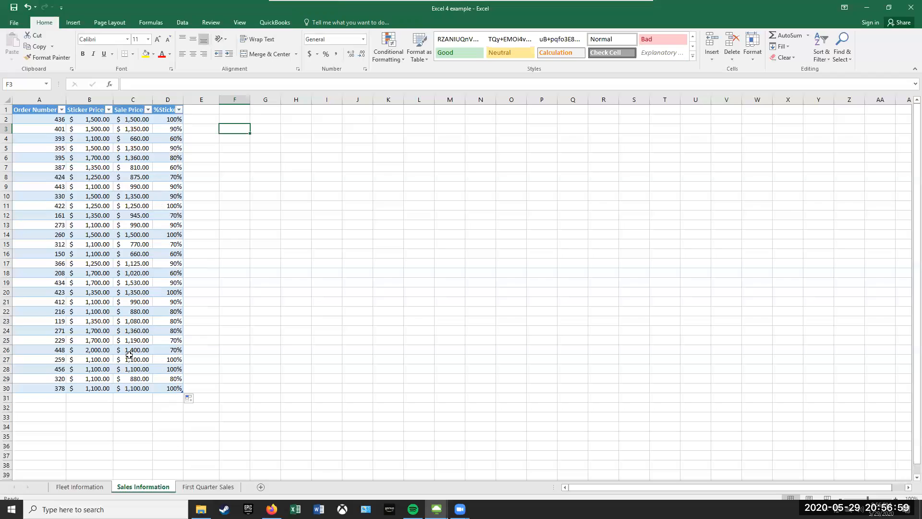
Step: Add a total row to the sales table and try Average for the %Sticker total, undoing that function change
click(131, 244)
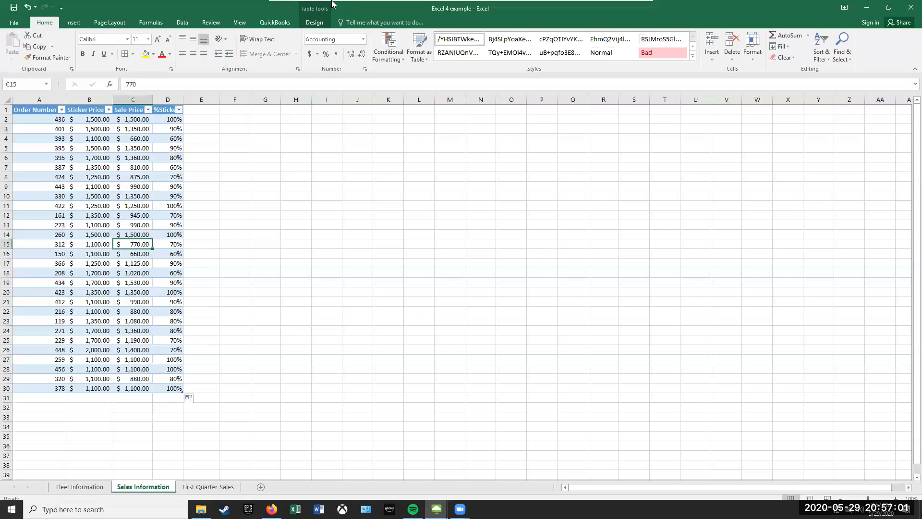
click(315, 23)
click(263, 46)
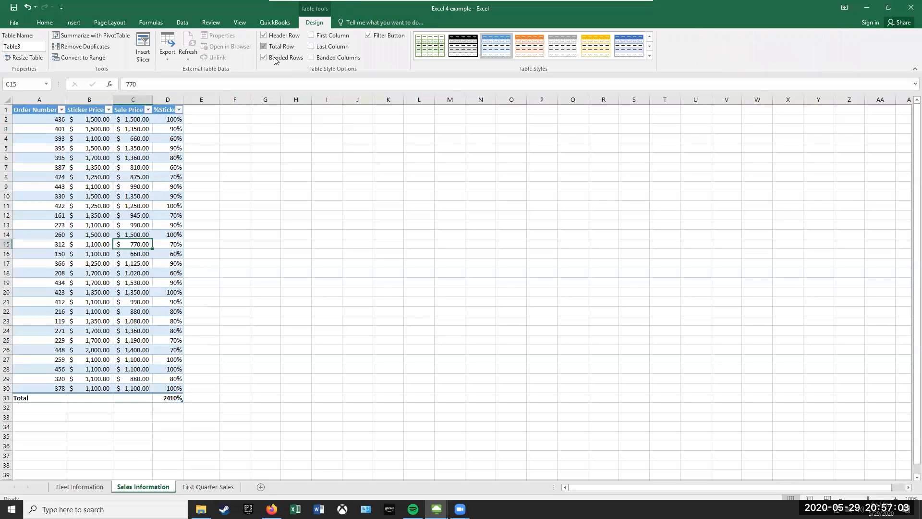
click(179, 397)
click(187, 397)
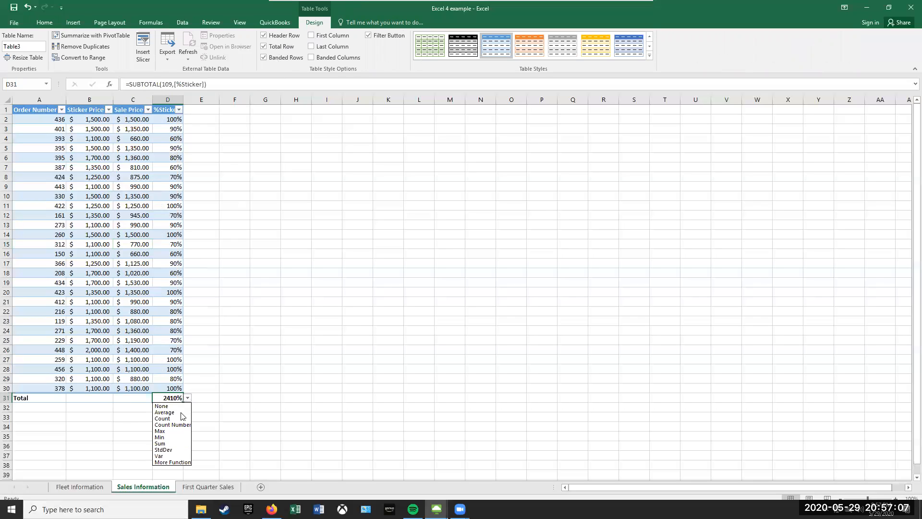
click(181, 411)
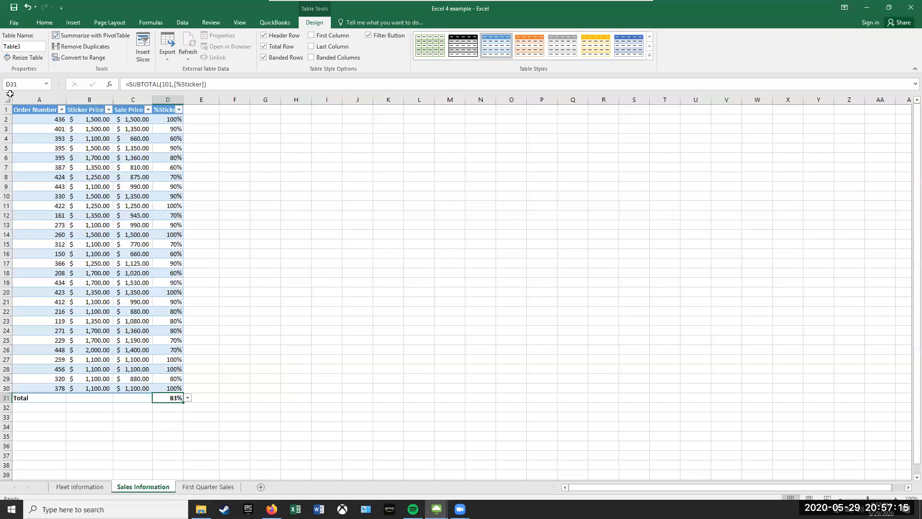
click(28, 7)
Step: Select D2:D30 in the %Sticker column and examine the Data Bars choices for conditional formatting
drag(168, 116, 168, 390)
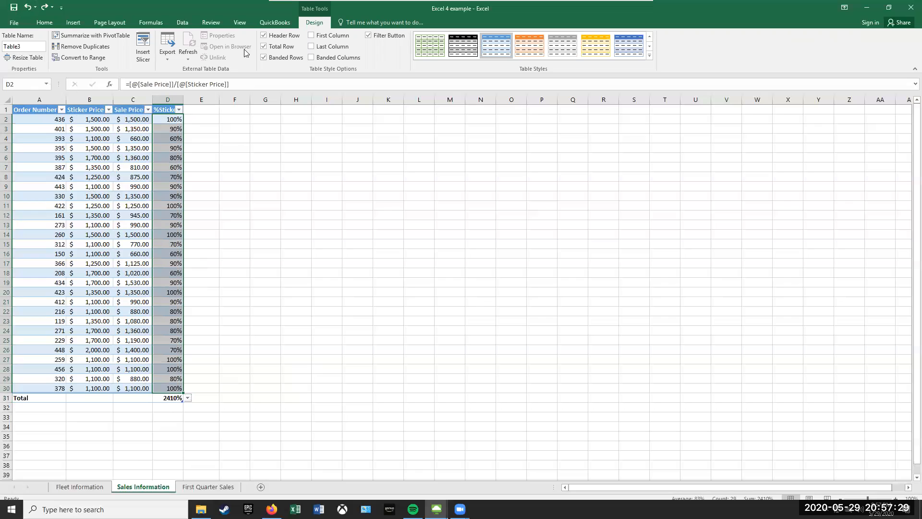
click(124, 25)
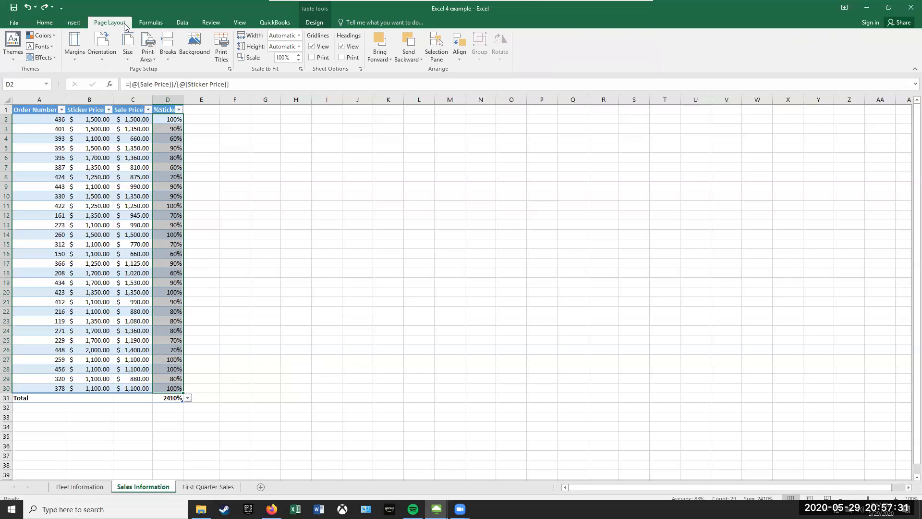
click(48, 23)
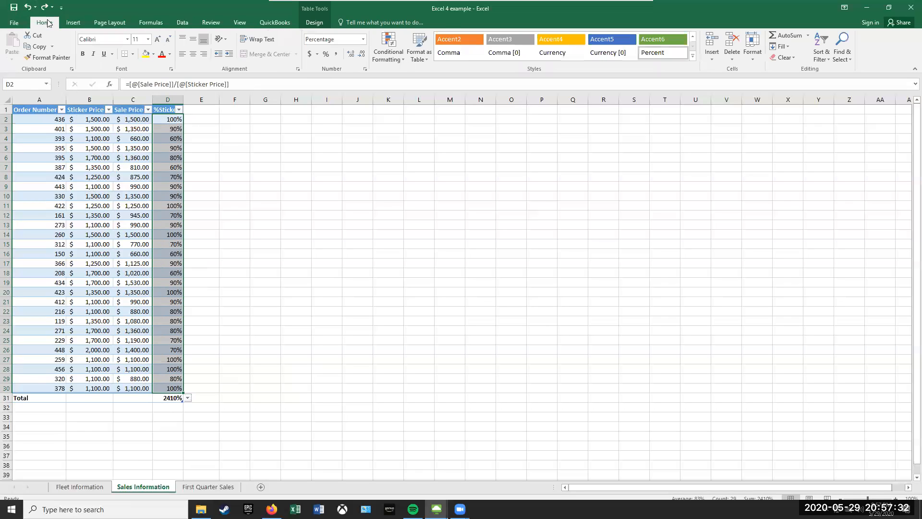
click(384, 44)
mouse_move(442, 118)
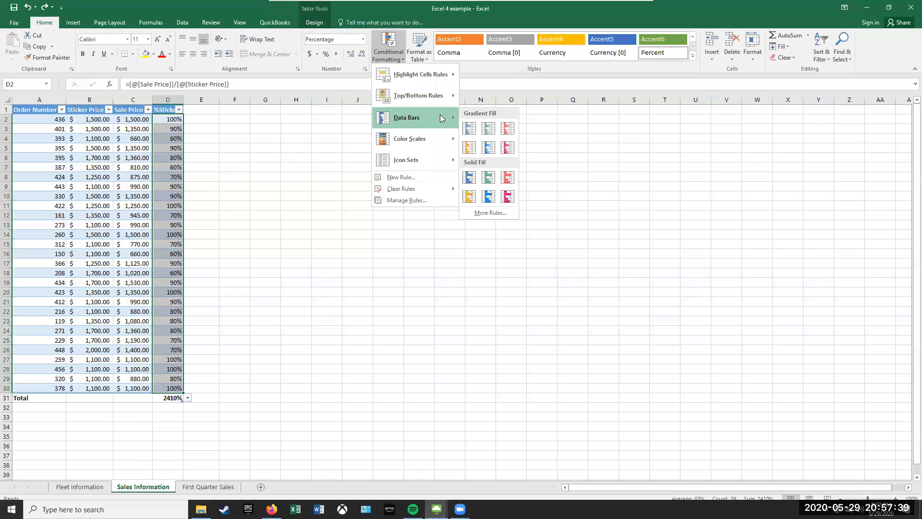
click(217, 132)
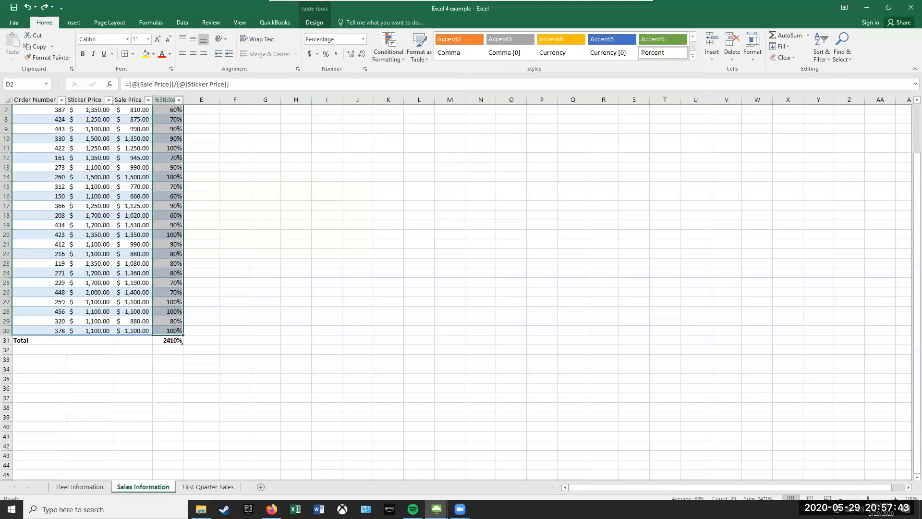
scroll(461, 288, up, 2)
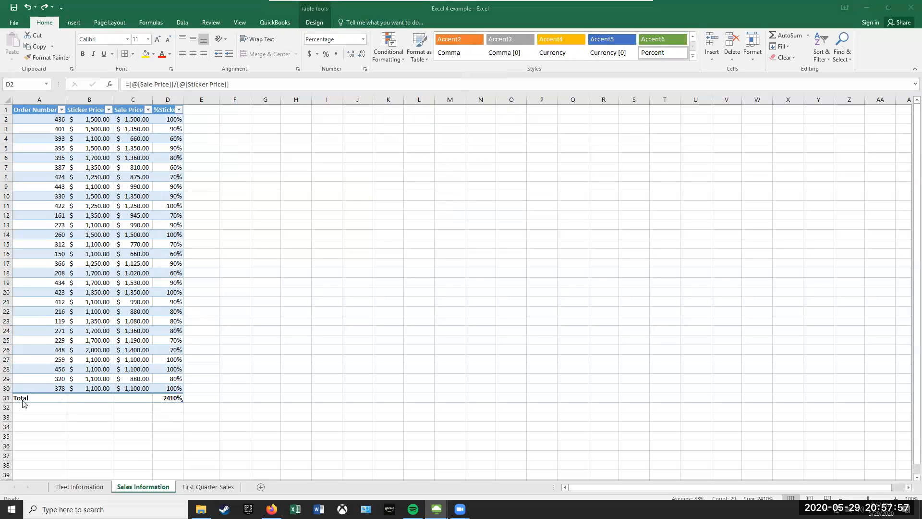
Step: Turn off the sales table's total row
key(ctrl+space)
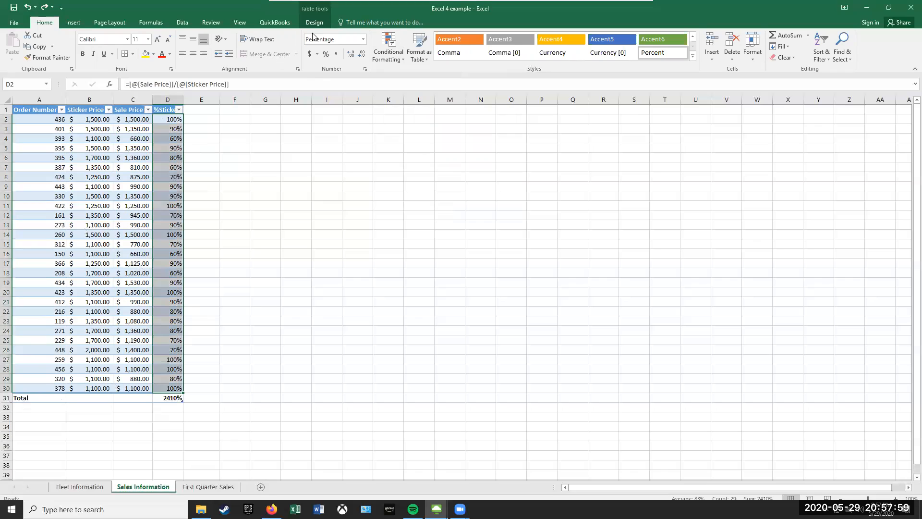
click(315, 24)
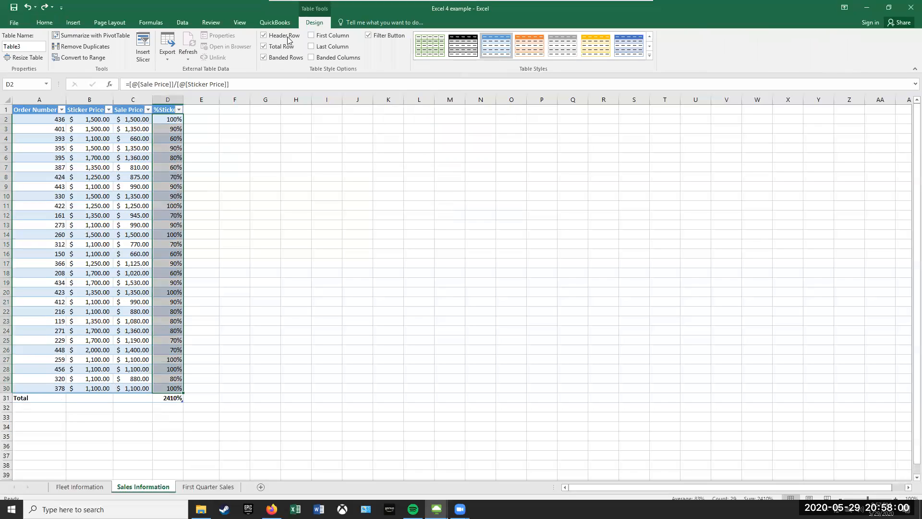
click(264, 46)
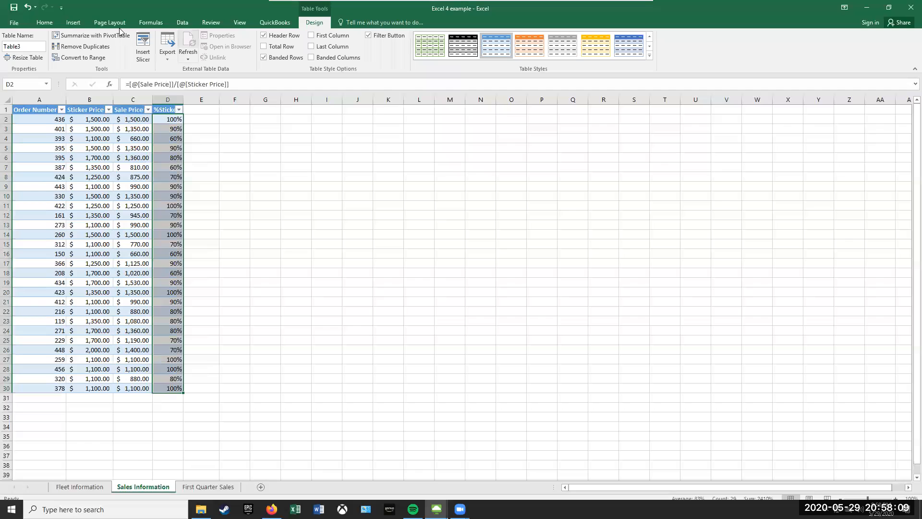
Step: Review the conditional formatting rules defined for the sales table without changing them
click(52, 23)
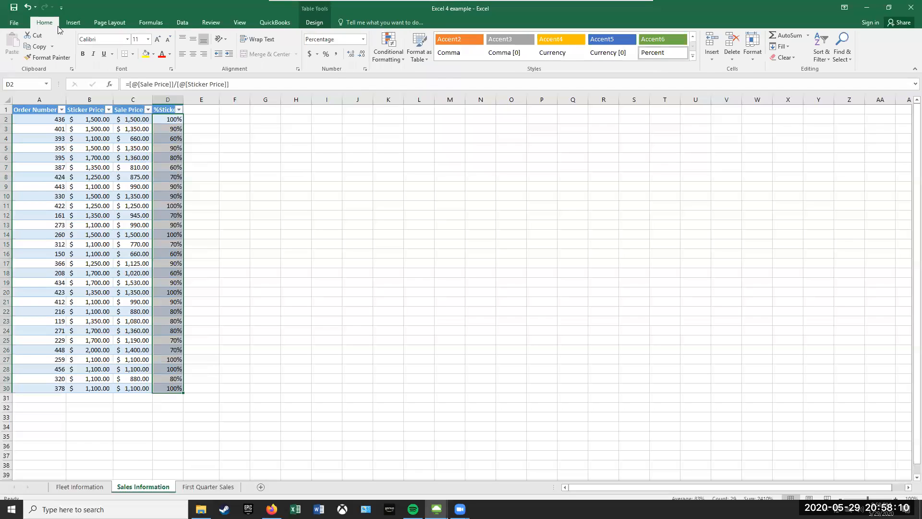
click(390, 46)
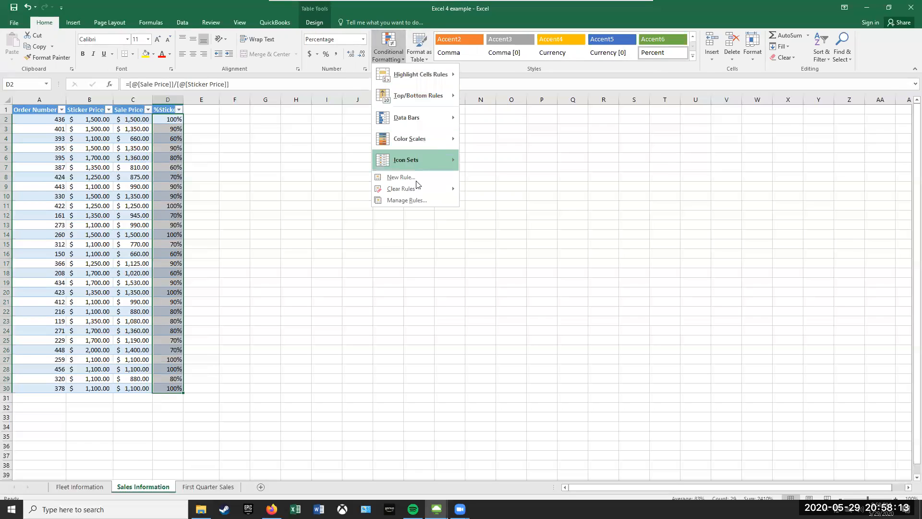
click(413, 200)
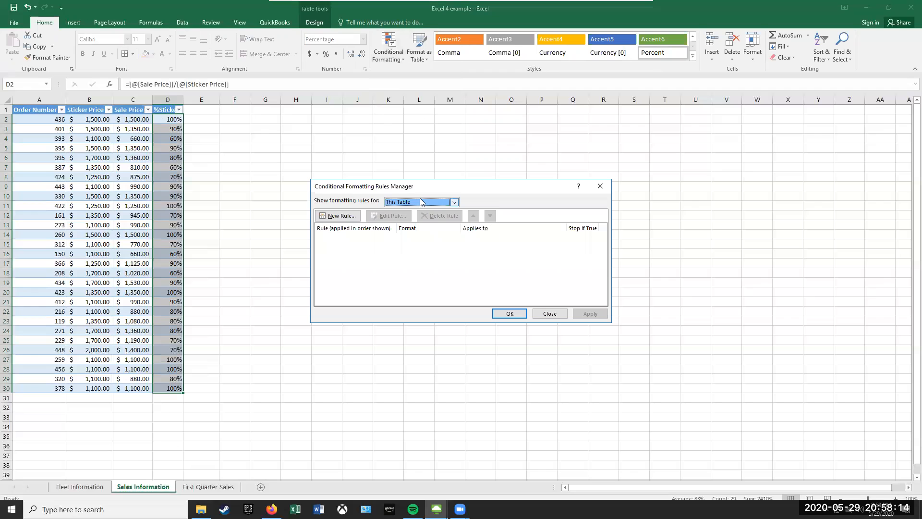
click(554, 313)
Step: Review the conditional formatting rules applied to the % of sticker column on the First Quarter Sales sheet
click(208, 487)
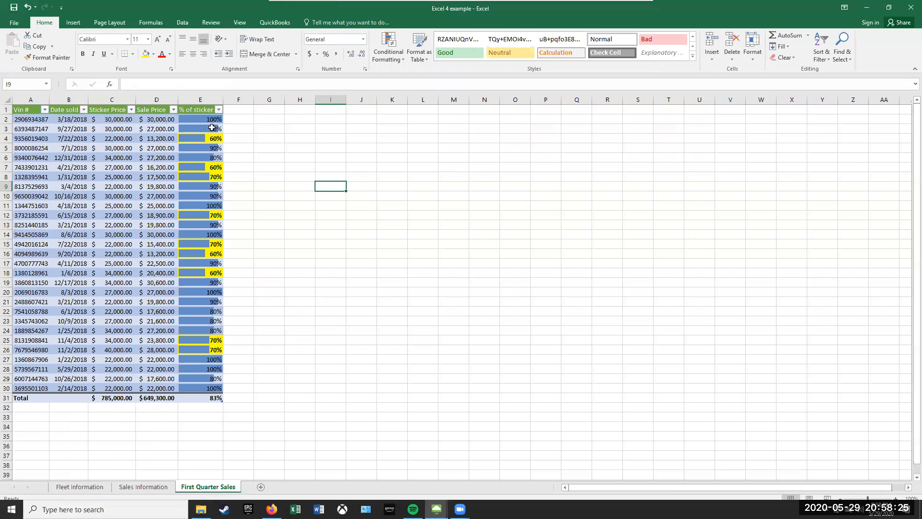
click(195, 137)
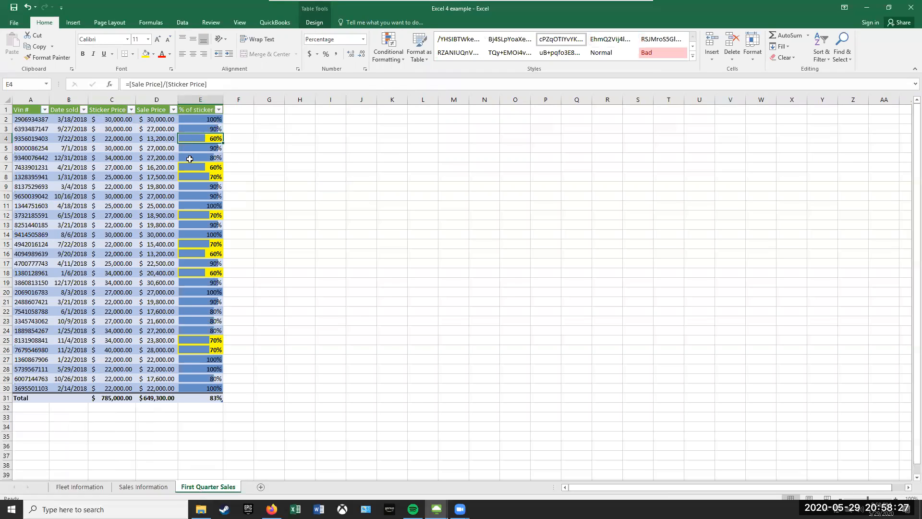
click(389, 41)
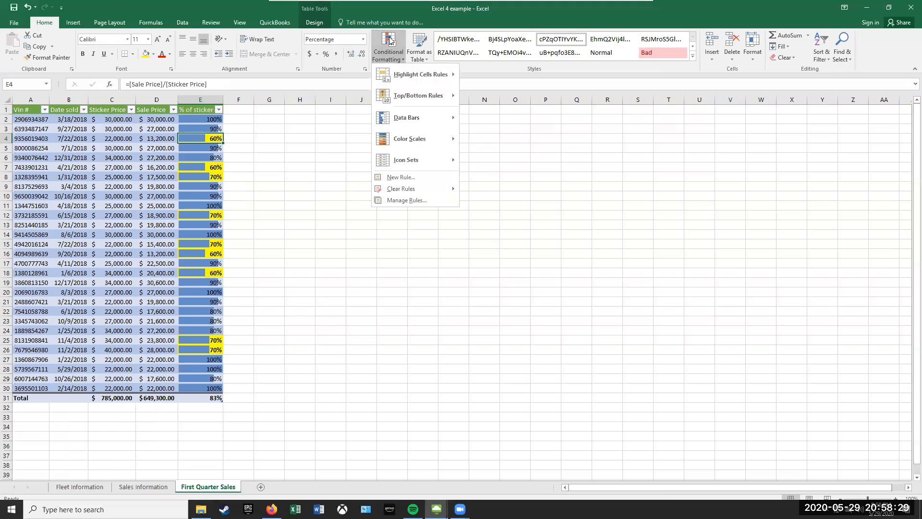
click(405, 200)
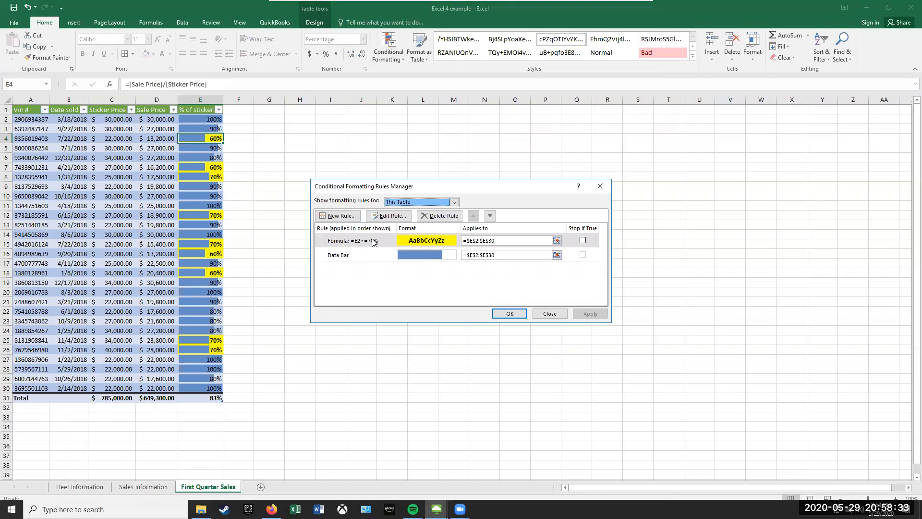
click(538, 315)
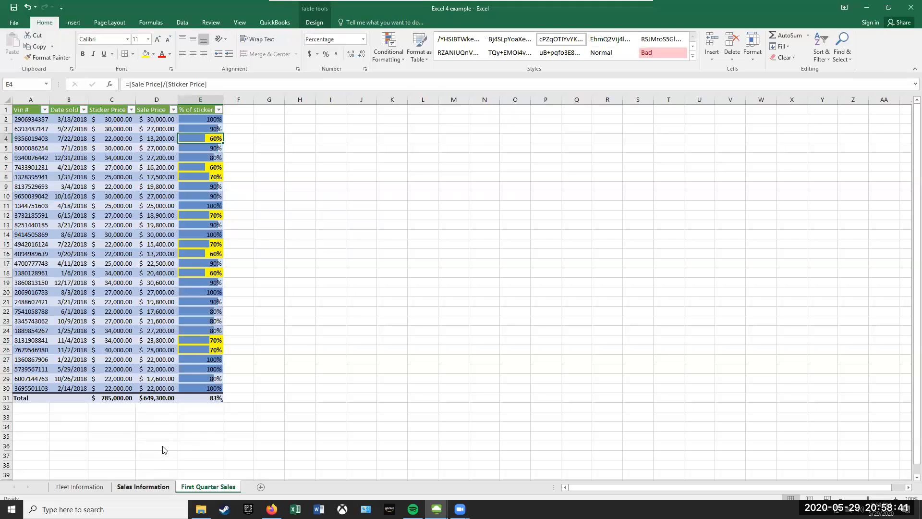
Step: Return to the Sales Information sheet and view the sort and filter options for the Order Number column
click(159, 487)
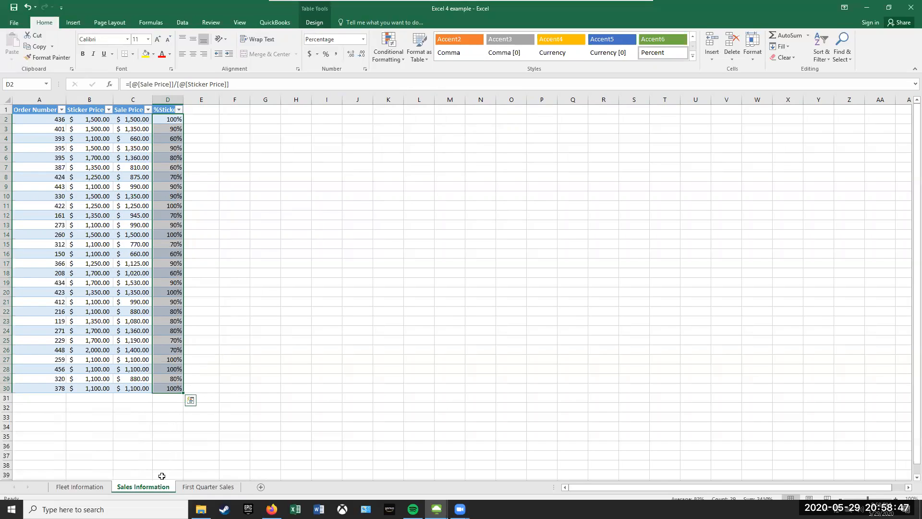
click(39, 207)
click(48, 119)
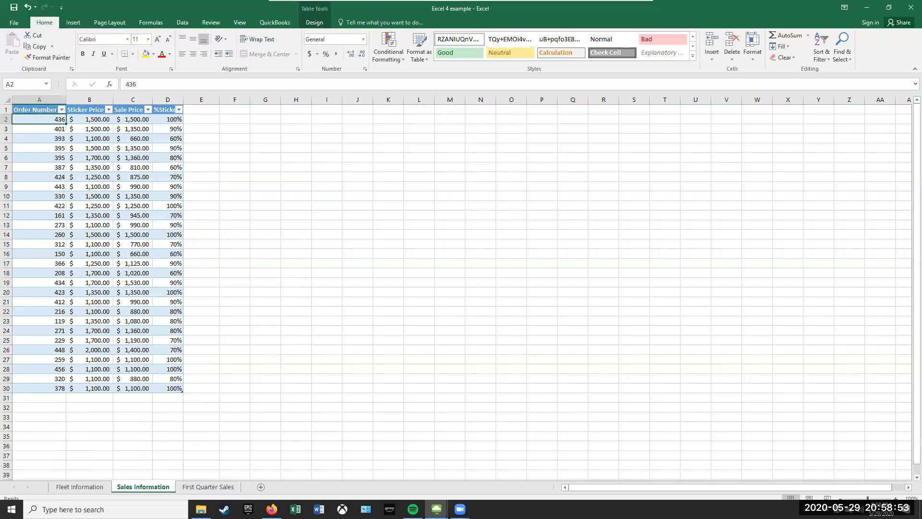
click(62, 110)
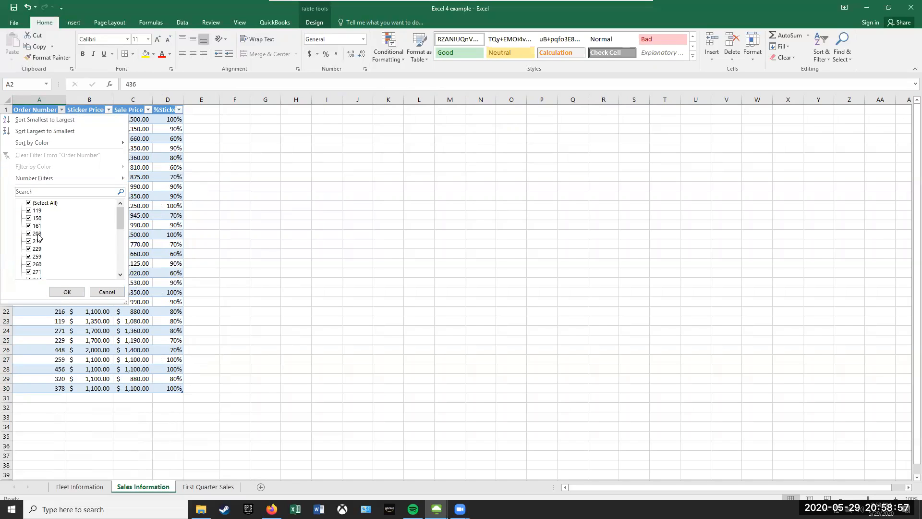
click(107, 292)
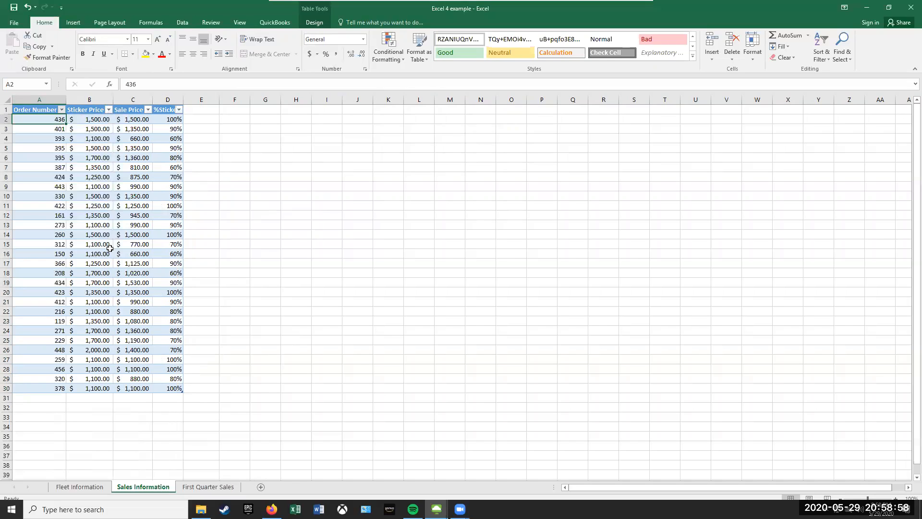
Step: Filter the Sticker Price column to exclude $1,250.00, $1,350.00 and $1,700.00
click(108, 110)
click(29, 218)
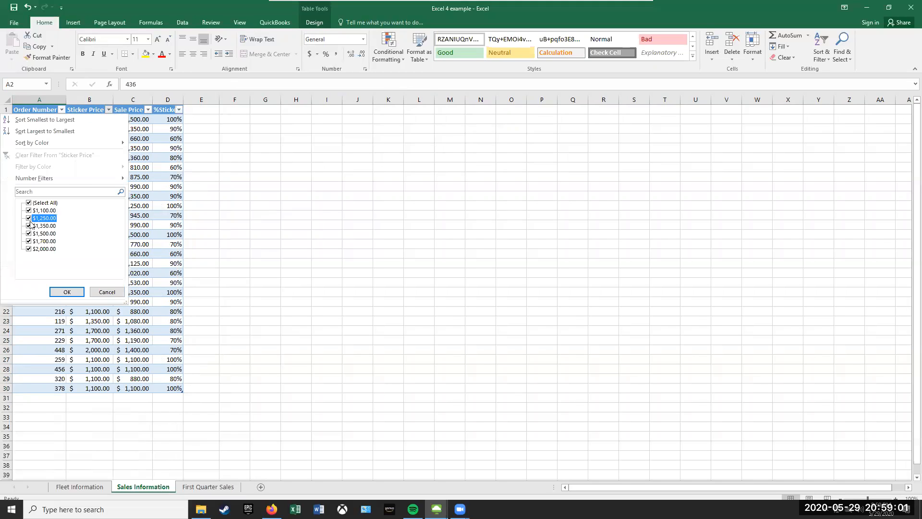
click(29, 226)
click(29, 242)
click(30, 250)
click(29, 249)
click(64, 291)
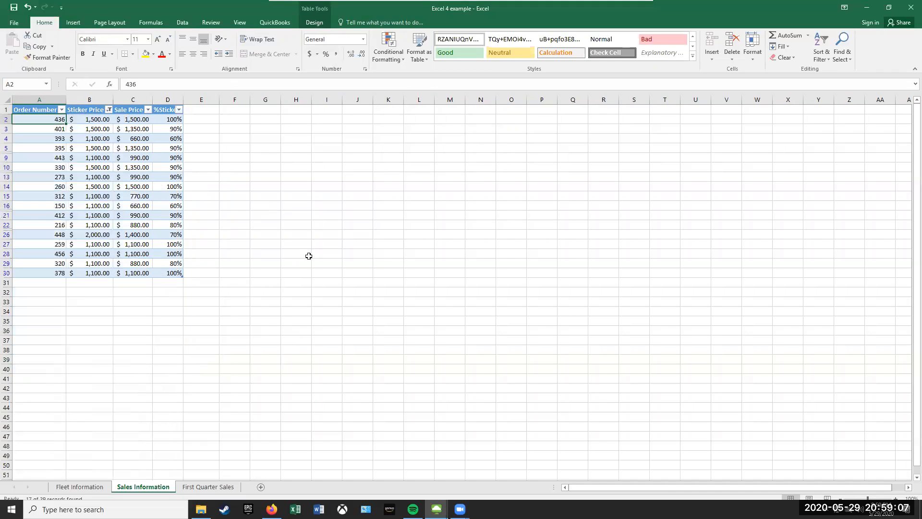